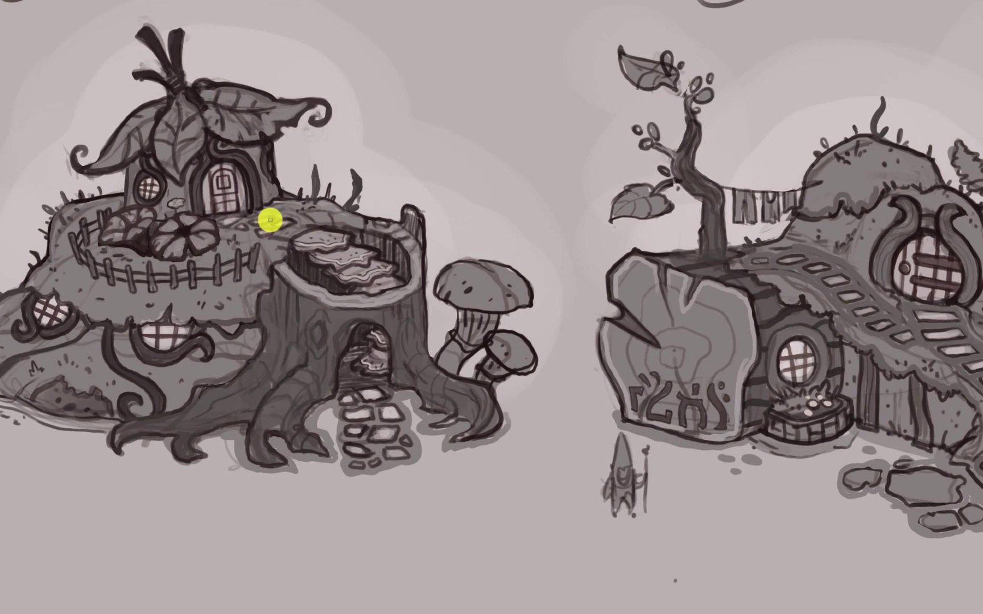
Circle the small gnome figure beside the second house and undo the mark
drag(300, 246, 333, 257)
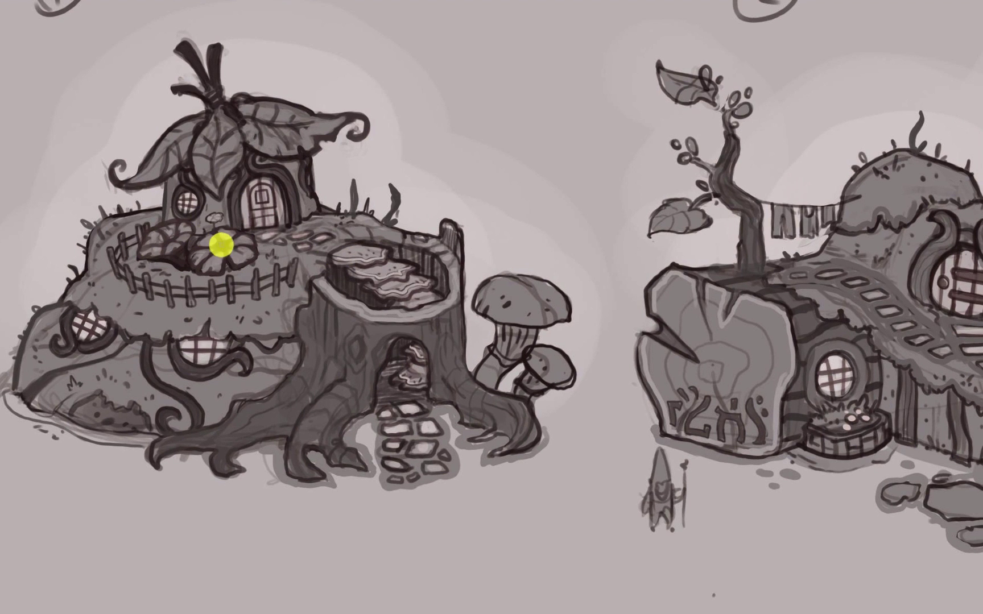
drag(248, 257, 344, 331)
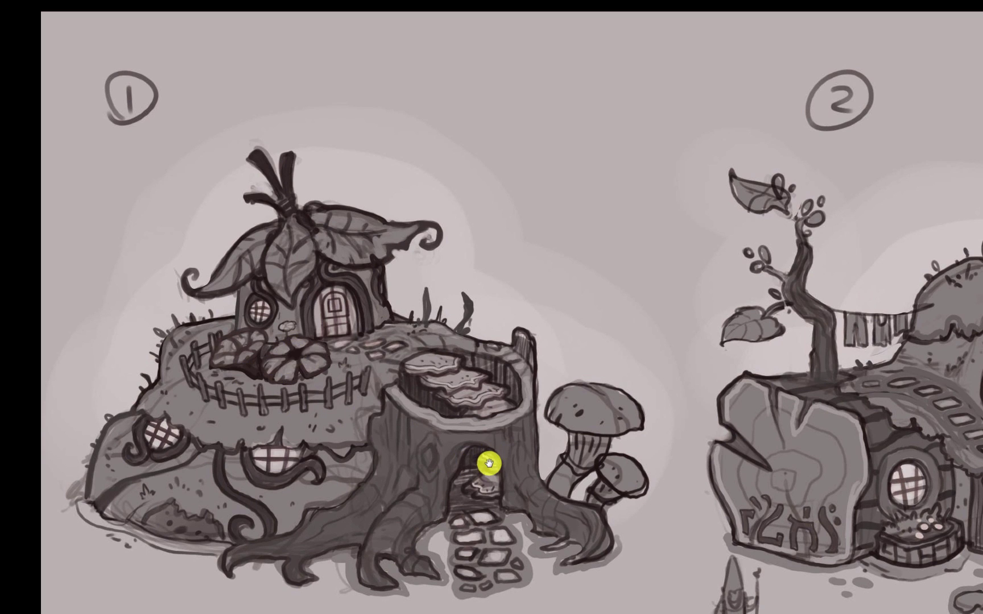
scroll(549, 479, down, 2)
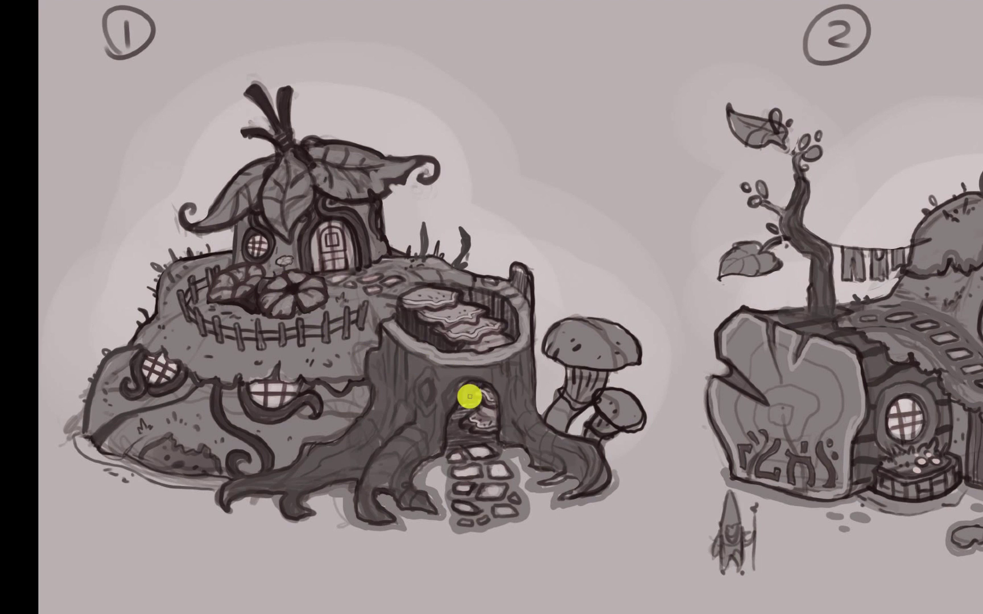
drag(680, 476, 564, 386)
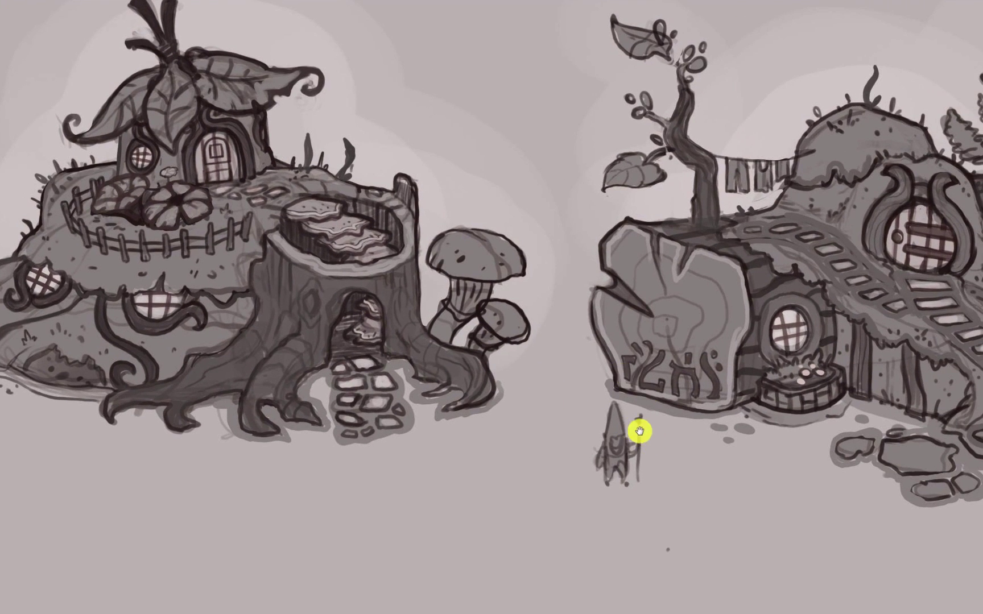
drag(639, 431, 606, 427)
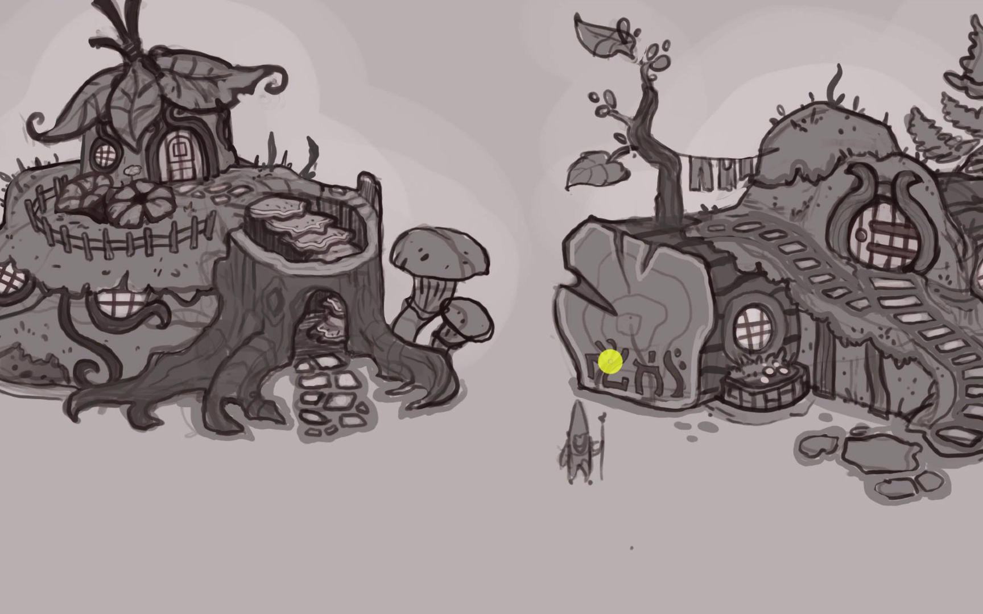
drag(538, 397, 536, 483)
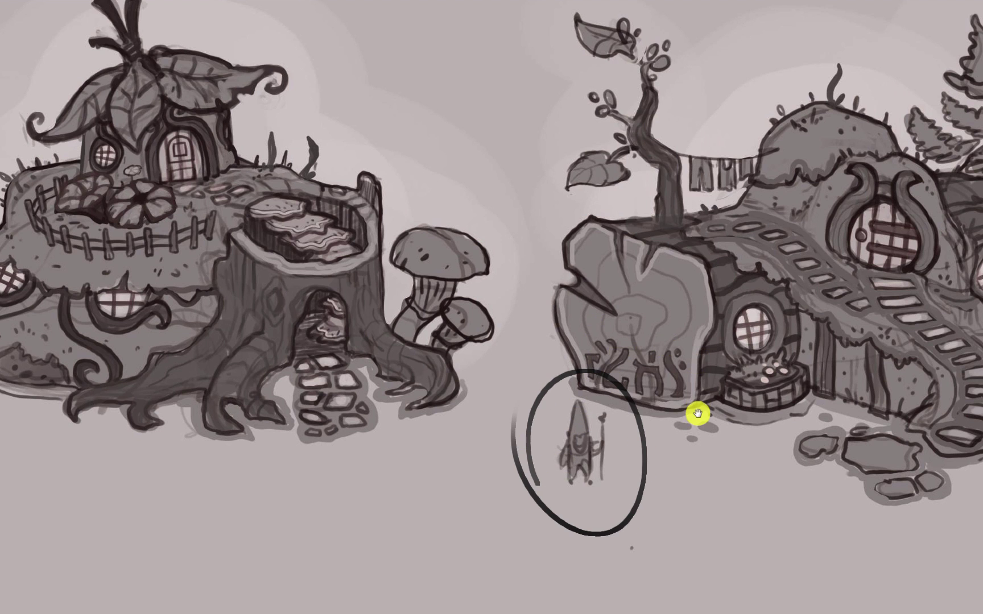
key(ctrl+z)
Trace a line from the ground stones up the second house's stepped path and undo it
drag(691, 413, 649, 419)
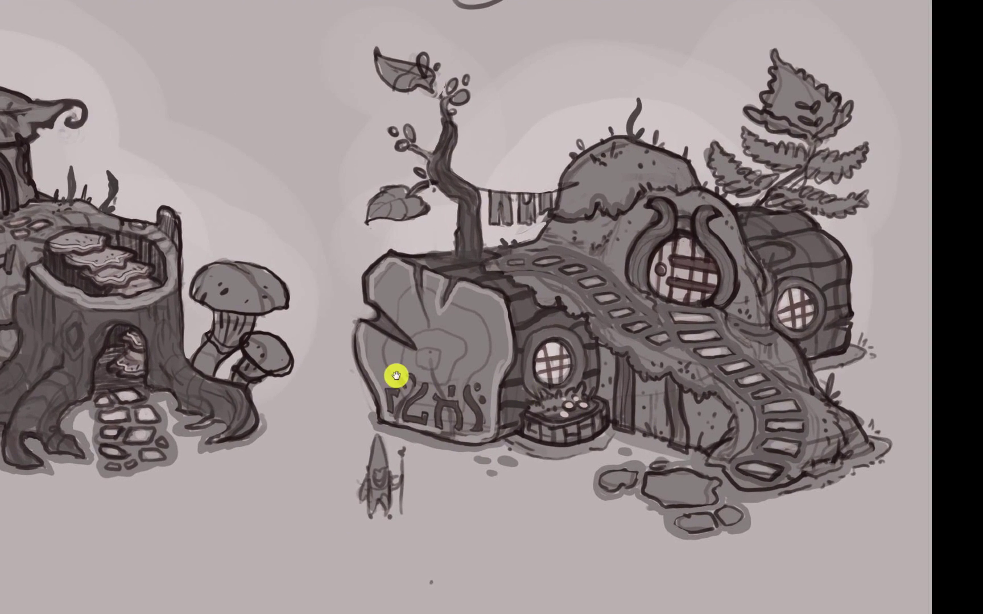
drag(394, 376, 404, 385)
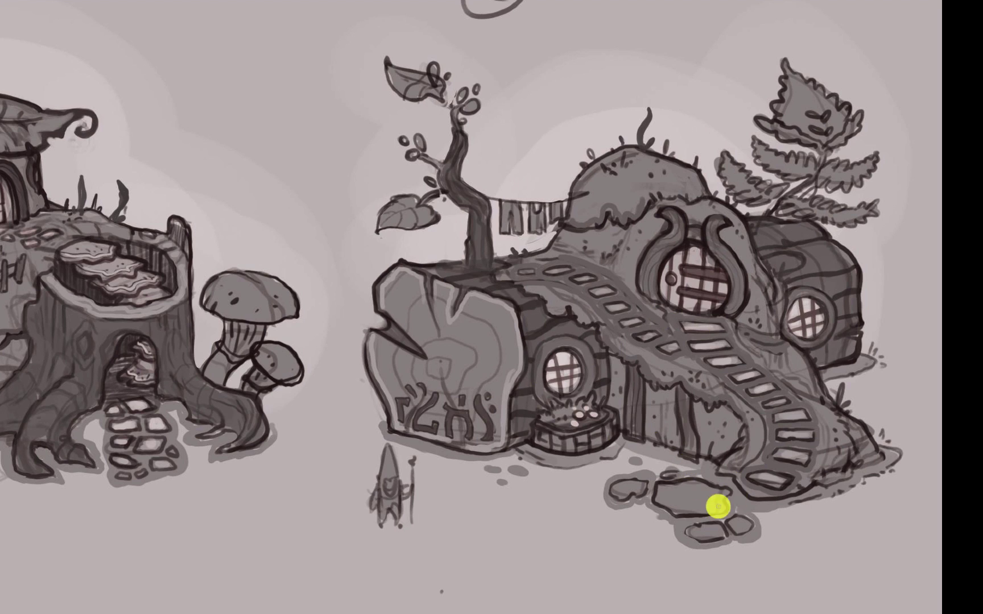
mouse_move(657, 523)
mouse_down()
mouse_move(785, 446)
mouse_move(719, 371)
mouse_move(578, 336)
mouse_move(520, 274)
mouse_move(467, 273)
mouse_up()
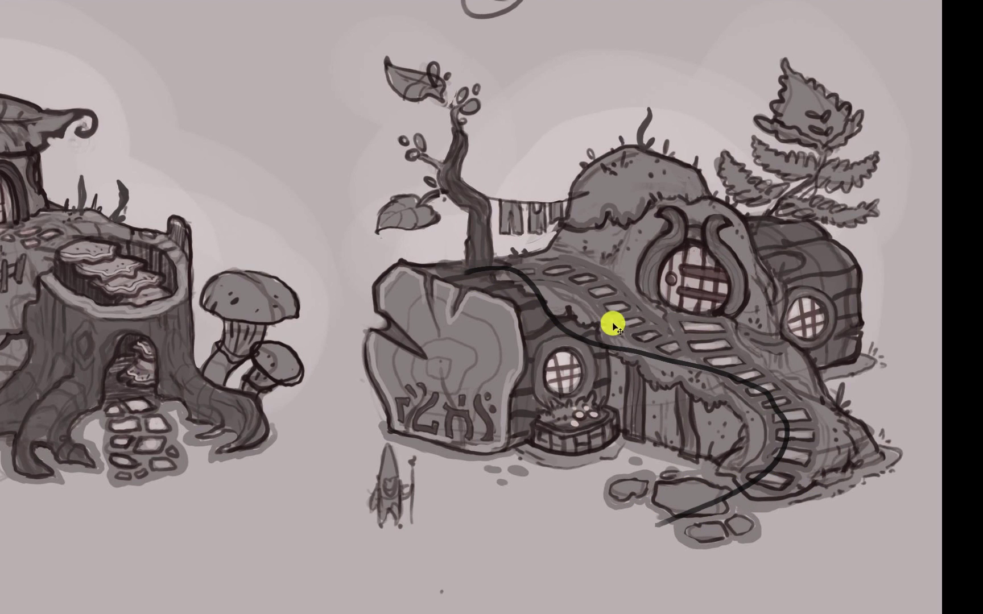
key(ctrl+z)
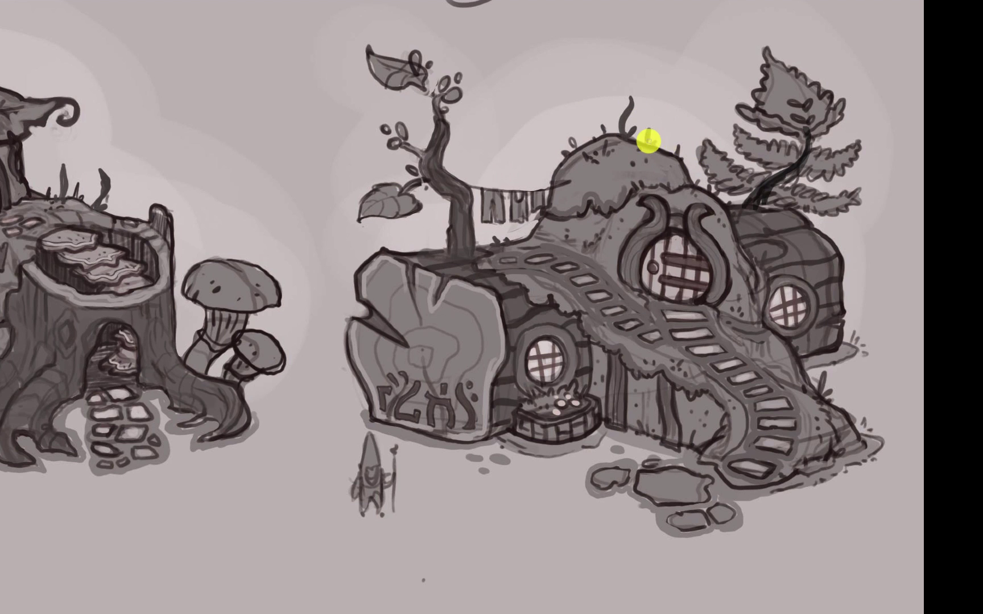
Draw a small bucket beside the stone path at the stump doorway of house 1
drag(346, 241, 613, 290)
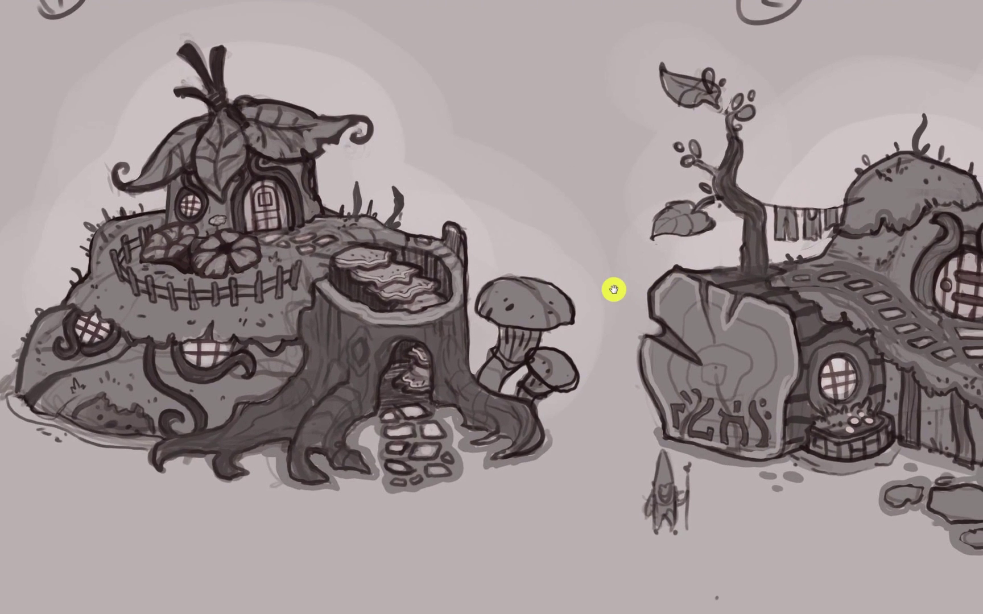
mouse_move(487, 227)
mouse_down()
mouse_move(568, 217)
mouse_move(629, 230)
mouse_up()
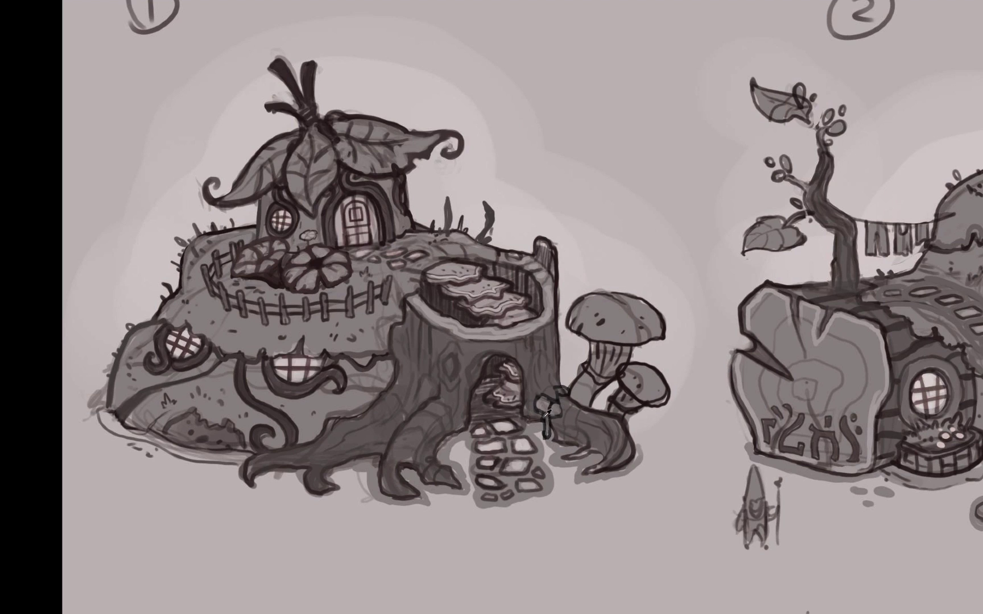
alt+click(460, 441)
mouse_move(443, 434)
mouse_down()
mouse_move(449, 447)
mouse_move(460, 421)
mouse_move(452, 428)
mouse_up()
alt+click(444, 435)
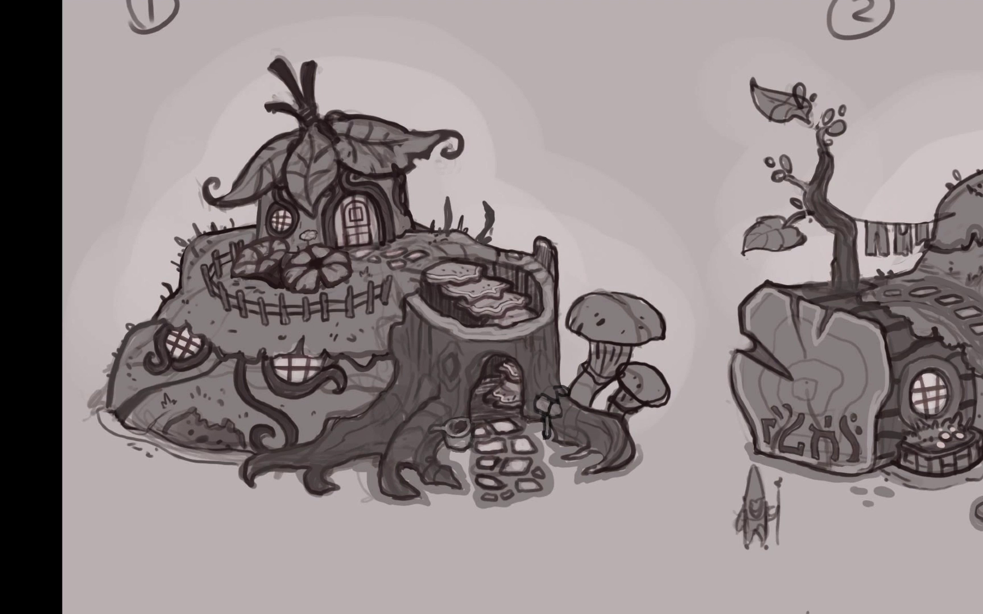
Draw a curved, striped awning with supporting posts over the stump doorway
drag(501, 369, 520, 370)
mouse_move(463, 385)
mouse_down()
mouse_move(485, 353)
mouse_move(512, 346)
mouse_move(523, 372)
mouse_move(544, 381)
mouse_up()
mouse_move(467, 390)
mouse_down()
mouse_move(506, 372)
mouse_move(538, 380)
mouse_up()
alt+click(529, 369)
drag(475, 362, 463, 389)
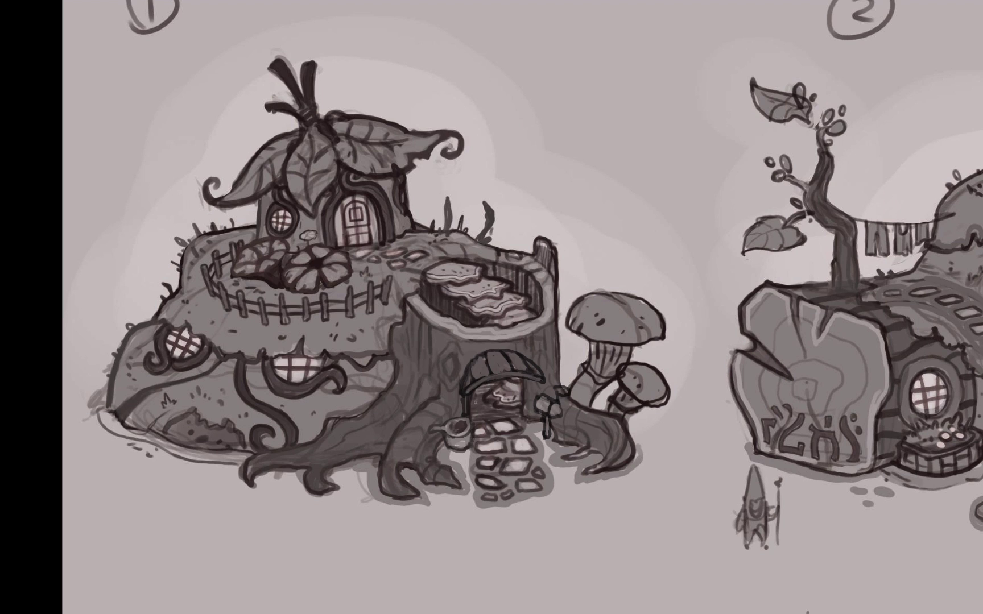
drag(529, 380, 524, 422)
drag(473, 146, 568, 218)
key(ctrl+z)
drag(513, 83, 529, 240)
key(ctrl+z)
drag(473, 81, 475, 279)
key(ctrl+z)
mouse_move(446, 152)
mouse_down()
mouse_move(526, 151)
mouse_move(591, 201)
mouse_up()
key(ctrl+z)
Paint over the stump's hollow stairway with a flat light top and add a pointed bark spike at its back edge
mouse_move(520, 315)
mouse_down()
mouse_move(462, 291)
mouse_move(441, 313)
mouse_move(494, 265)
mouse_move(484, 265)
mouse_up()
alt+click(544, 377)
mouse_move(558, 307)
mouse_down()
mouse_move(524, 225)
mouse_move(534, 257)
mouse_up()
drag(530, 227, 553, 254)
Add dark curled leaves behind both sides of the leaf roof and touch up the lower round window
alt+click(402, 191)
mouse_move(472, 171)
mouse_down()
mouse_move(407, 165)
mouse_move(484, 188)
mouse_up()
mouse_move(239, 152)
mouse_down()
mouse_move(224, 161)
mouse_move(299, 127)
mouse_move(256, 141)
mouse_move(312, 218)
mouse_up()
alt+click(284, 201)
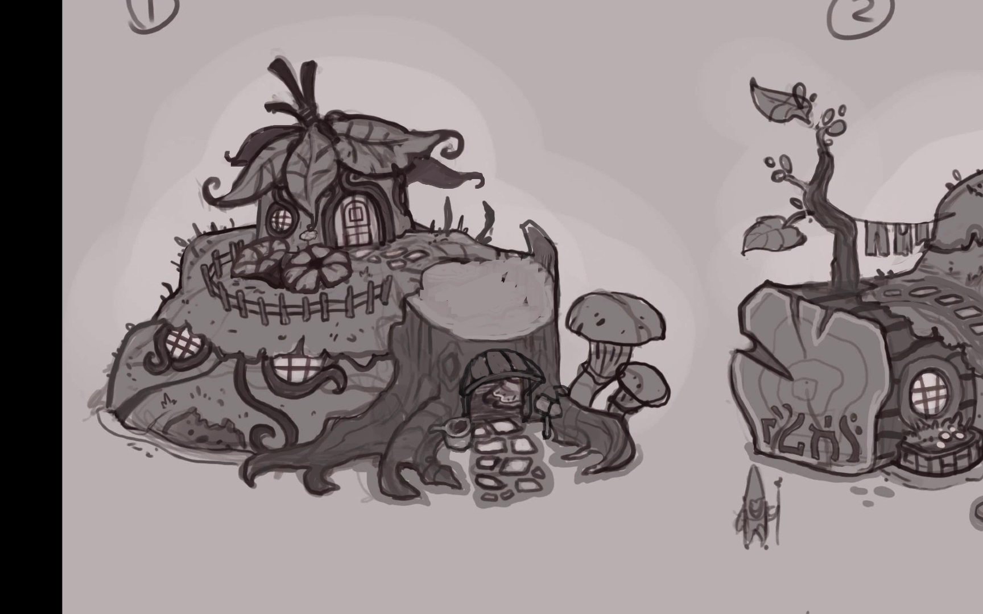
drag(275, 353, 302, 381)
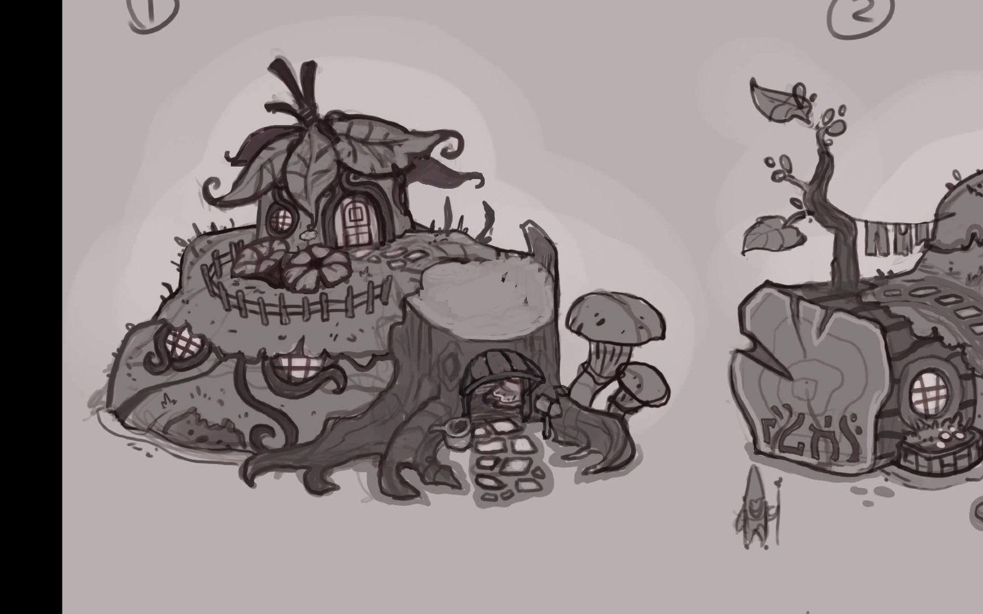
Paint dark grass tufts on the mound's outer slope and behind the stump with a grass brush
right_click(206, 342)
double_click(275, 478)
mouse_move(101, 392)
mouse_down()
mouse_move(116, 333)
mouse_move(92, 384)
mouse_move(94, 367)
mouse_up()
drag(488, 231, 494, 244)
click(445, 223)
click(436, 220)
Switch brushes, refine the grass tufts behind the stump, and undo the last two changes
right_click(463, 225)
double_click(535, 329)
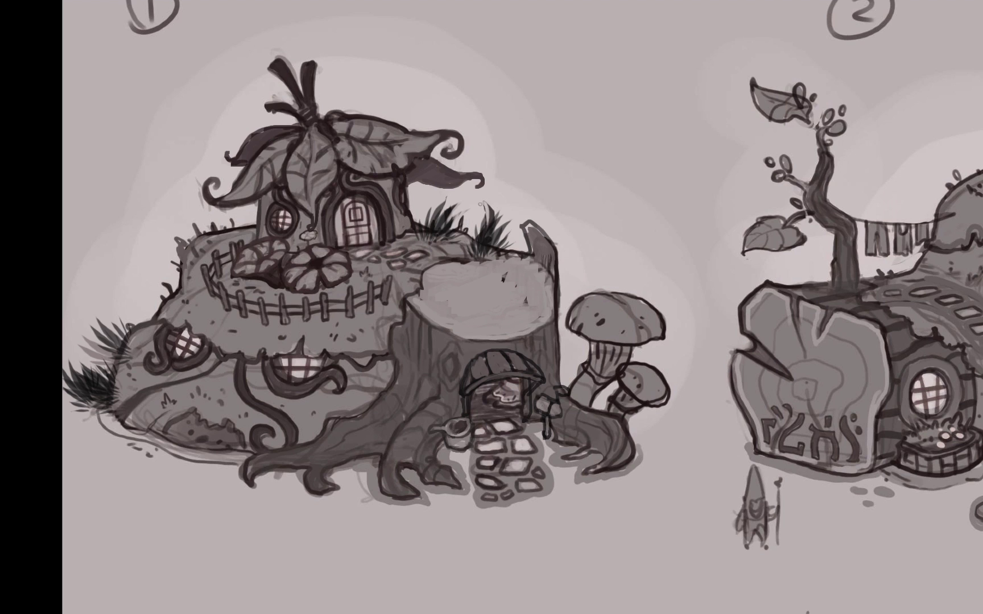
drag(489, 224, 486, 197)
drag(432, 263, 419, 273)
key(ctrl+z)
key(ctrl+z)
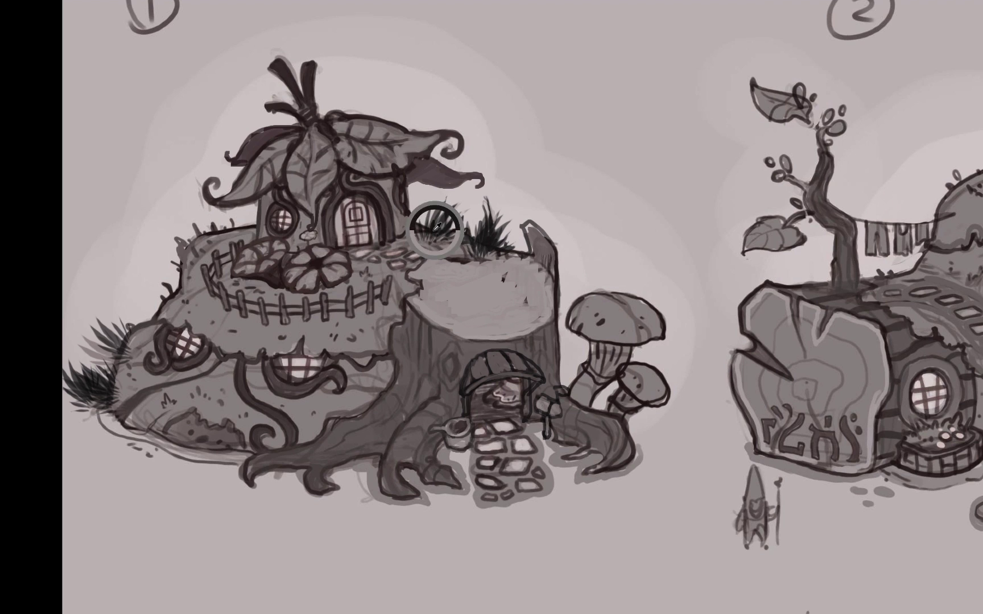
Paint dark mushroom silhouettes around the two mushrooms, fill the gap between their stems, and touch up the larger cap
alt+click(595, 349)
key(])
mouse_move(576, 343)
mouse_down()
mouse_move(580, 359)
mouse_move(564, 358)
mouse_move(579, 373)
mouse_up()
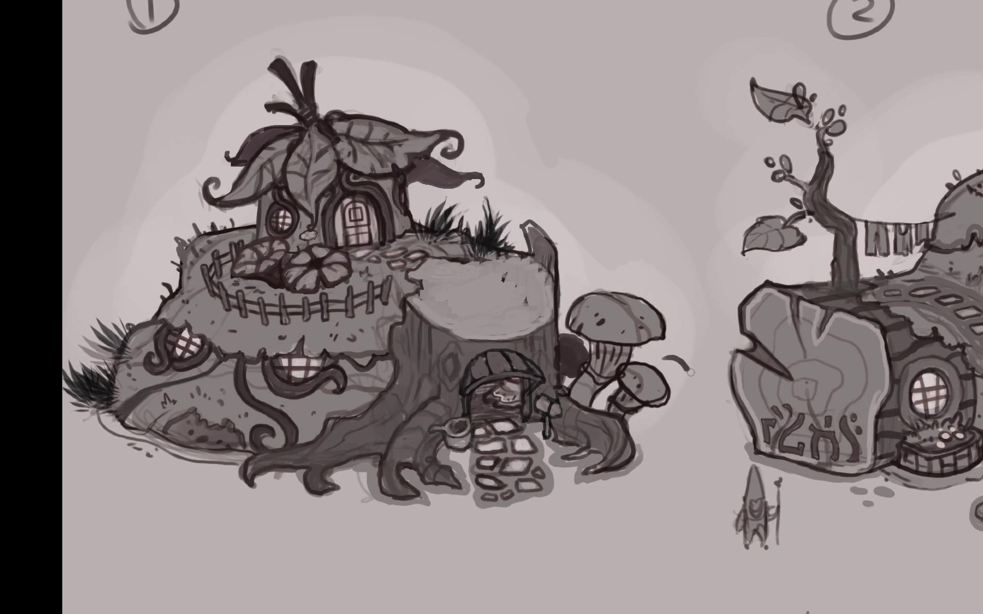
drag(682, 402, 688, 405)
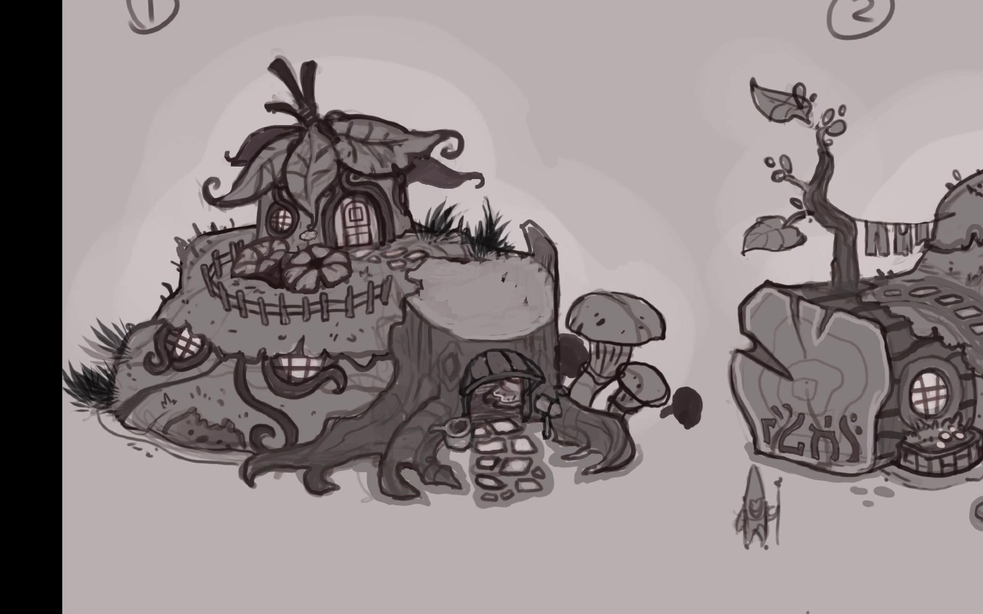
mouse_move(673, 414)
mouse_down()
mouse_move(631, 434)
mouse_move(668, 450)
mouse_move(637, 441)
mouse_up()
drag(673, 411, 647, 426)
mouse_move(665, 368)
mouse_down()
mouse_move(646, 355)
mouse_move(654, 364)
mouse_up()
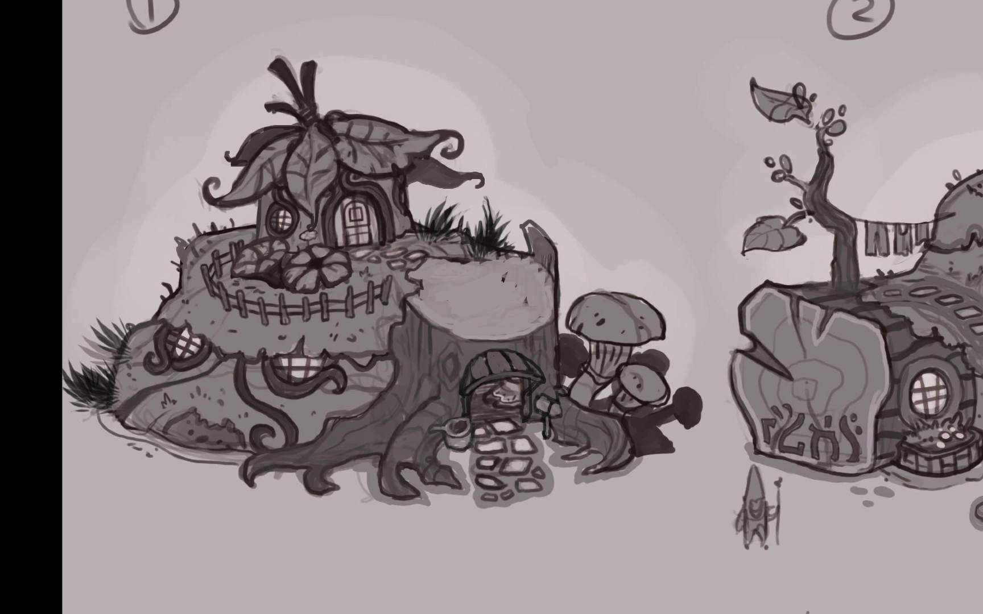
drag(594, 396, 572, 386)
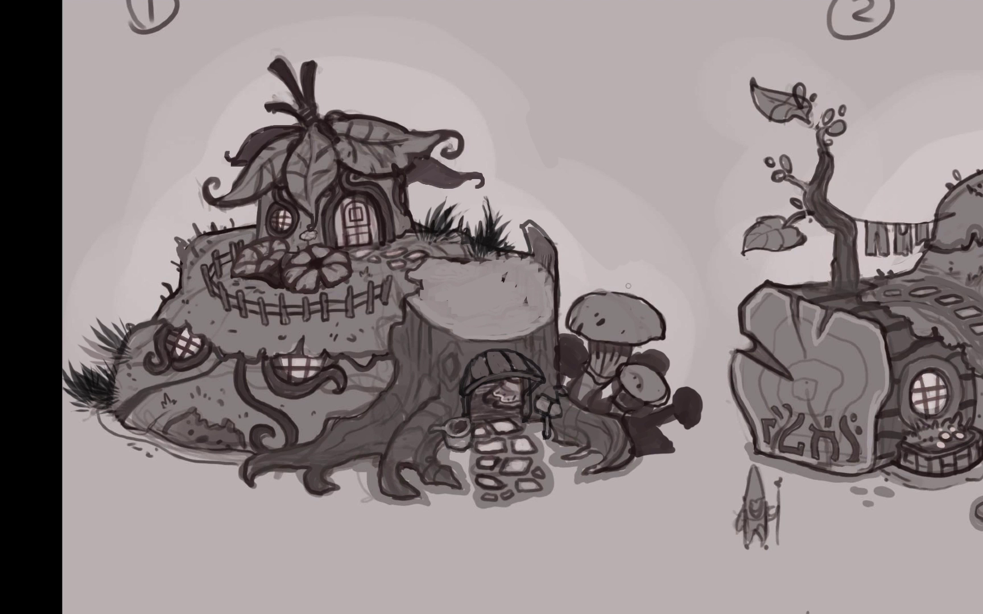
drag(595, 300, 649, 311)
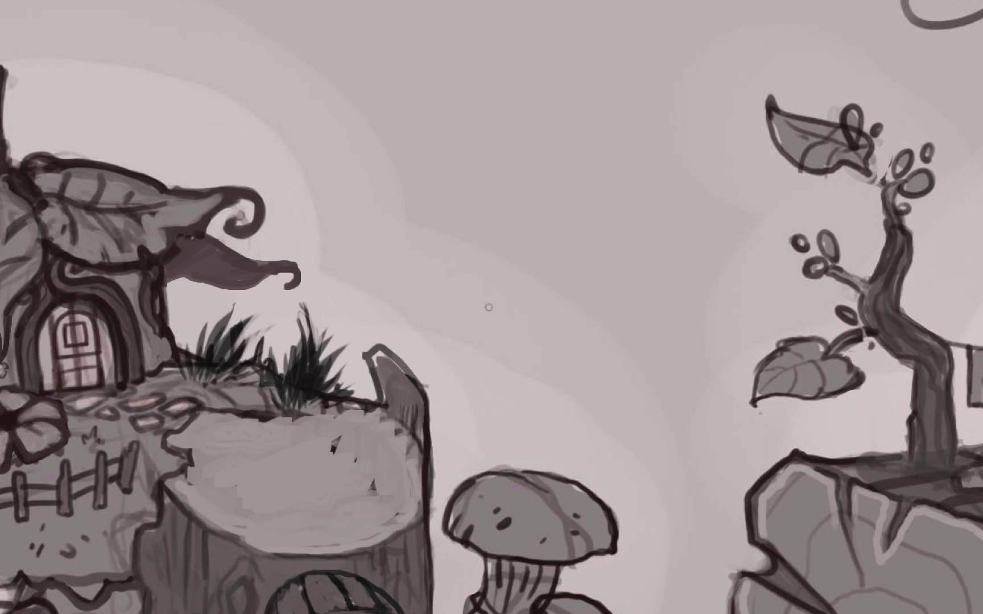
Sketch six evenly sized ovals in the empty background above the mushrooms
mouse_move(436, 294)
mouse_down()
mouse_move(462, 286)
mouse_move(477, 300)
mouse_move(435, 298)
mouse_move(531, 301)
mouse_move(476, 325)
mouse_move(498, 331)
mouse_move(487, 344)
mouse_move(462, 324)
mouse_up()
mouse_move(522, 344)
mouse_down()
mouse_move(566, 354)
mouse_move(526, 346)
mouse_up()
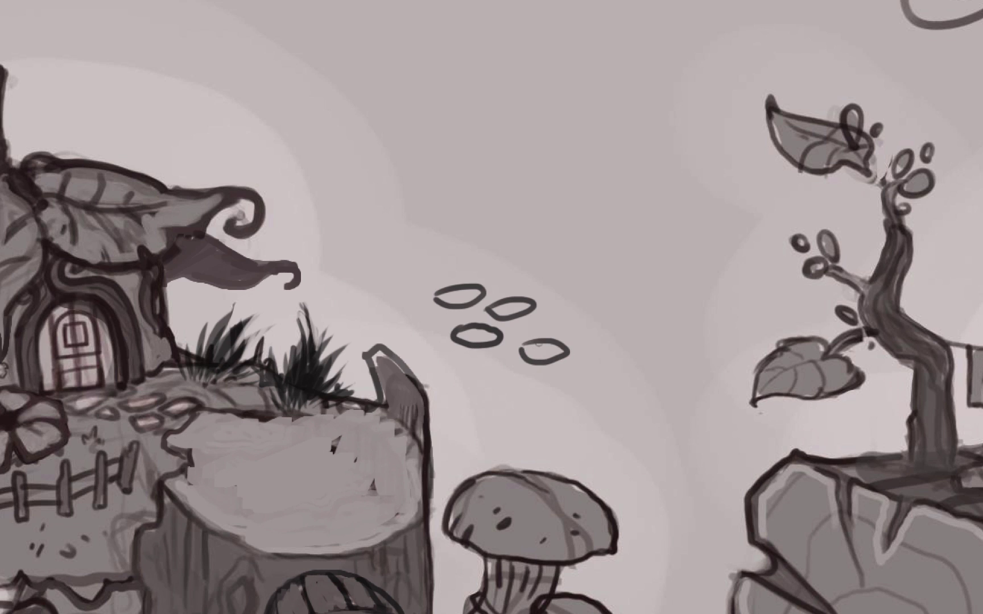
mouse_move(494, 379)
mouse_down()
mouse_move(536, 384)
mouse_move(491, 382)
mouse_up()
drag(599, 383, 570, 381)
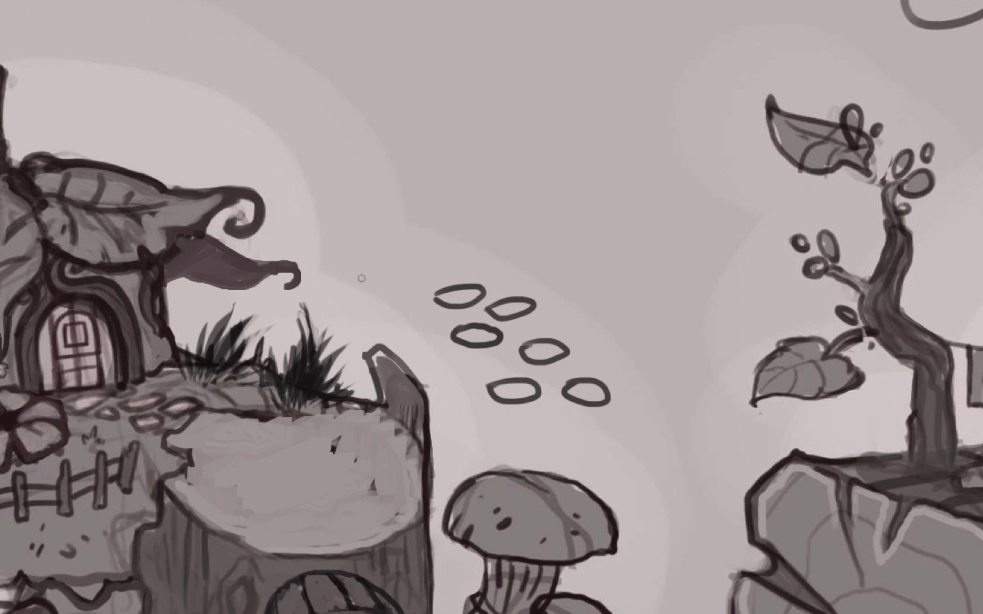
Sketch a contrasting cluster of large, medium and tiny ovals above the evenly sized ones
mouse_move(468, 130)
mouse_down()
mouse_move(510, 138)
mouse_move(493, 154)
mouse_move(450, 135)
mouse_up()
mouse_move(508, 157)
mouse_down()
mouse_move(533, 156)
mouse_move(471, 165)
mouse_move(526, 178)
mouse_move(520, 188)
mouse_move(493, 179)
mouse_up()
mouse_move(552, 175)
mouse_down()
mouse_move(589, 169)
mouse_move(597, 184)
mouse_move(574, 194)
mouse_move(548, 185)
mouse_move(560, 154)
mouse_move(524, 136)
mouse_up()
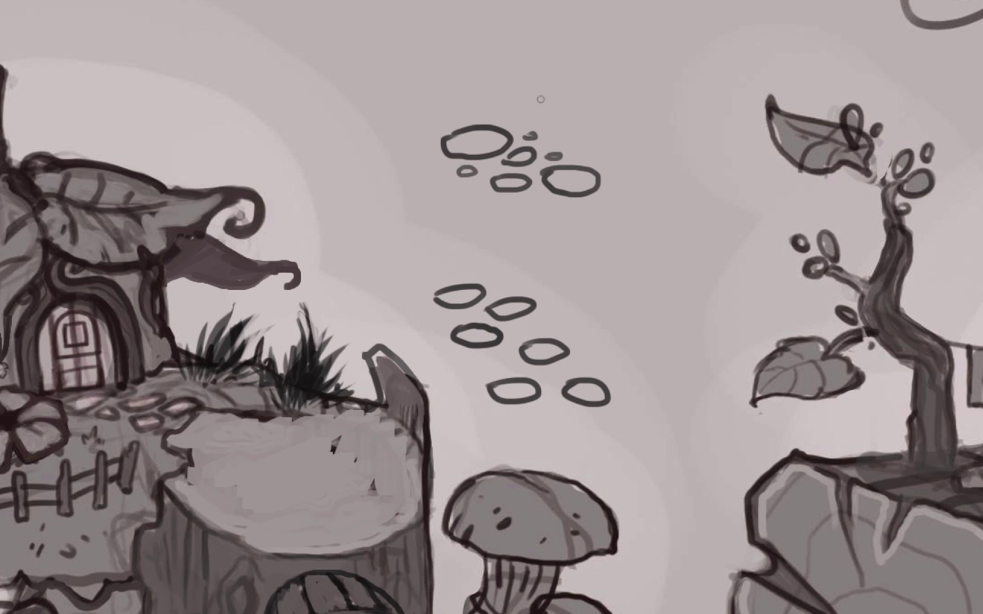
drag(546, 197, 546, 197)
mouse_move(425, 159)
mouse_down()
mouse_move(457, 192)
mouse_move(429, 223)
mouse_move(349, 200)
mouse_move(423, 161)
mouse_up()
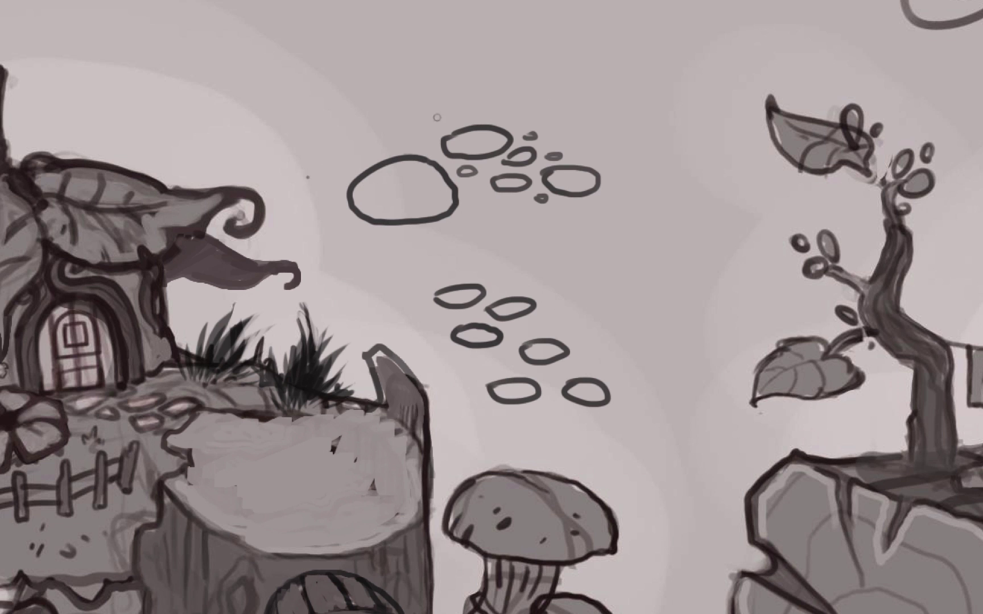
drag(307, 176, 392, 144)
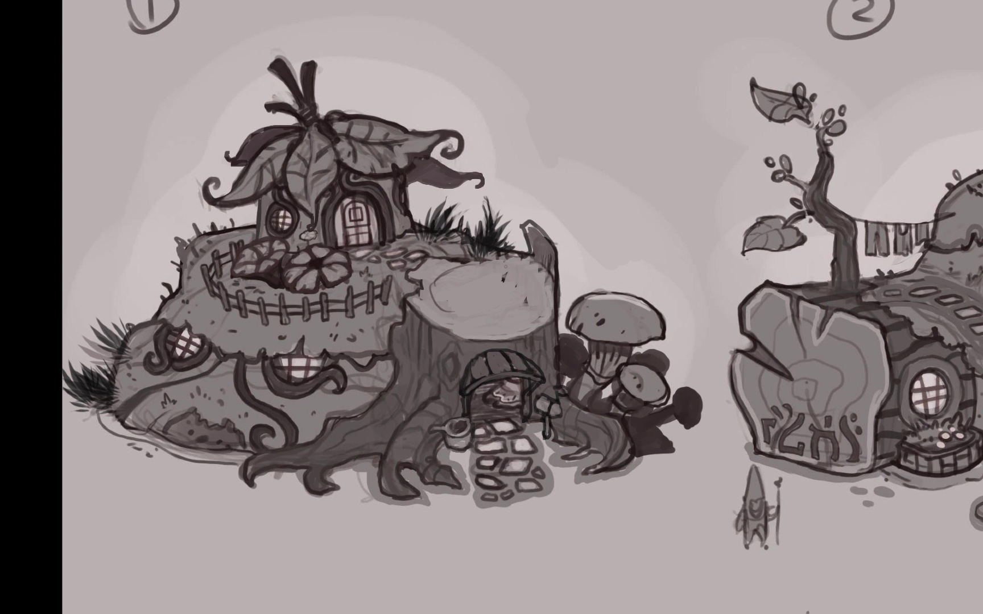
Draw growth rings and darker bark on the stump, and add short grass to the larger mushroom's cap
mouse_move(455, 284)
mouse_down()
mouse_move(534, 301)
mouse_move(449, 284)
mouse_up()
mouse_move(540, 227)
mouse_down()
mouse_move(547, 287)
mouse_move(567, 289)
mouse_up()
drag(599, 295, 615, 289)
Repaint the stepping stones between the upper door and the stump in varied sizes
mouse_move(418, 270)
mouse_down()
mouse_move(432, 262)
mouse_move(422, 255)
mouse_up()
drag(402, 253, 376, 254)
drag(429, 255, 406, 210)
mouse_move(398, 249)
mouse_down()
mouse_move(373, 259)
mouse_move(342, 250)
mouse_up()
Rework the lower edge of the garden fence and the mound's slope beside it
alt+click(404, 304)
mouse_move(390, 304)
mouse_down()
mouse_move(310, 324)
mouse_move(244, 319)
mouse_up()
mouse_move(194, 246)
mouse_down()
mouse_move(200, 231)
mouse_move(256, 224)
mouse_move(193, 264)
mouse_up()
Turn the mossy ledge below the fence into hanging grass and rework its edge beside the stump
drag(335, 323, 377, 314)
click(333, 338)
drag(301, 338, 302, 352)
alt+click(360, 369)
mouse_move(364, 353)
mouse_down()
mouse_move(353, 388)
mouse_move(361, 389)
mouse_up()
Add grass tufts and dark spiky growth along the mound's outer ridge, switching between brushes
right_click(164, 293)
double_click(250, 485)
mouse_move(174, 267)
mouse_down()
mouse_move(164, 295)
mouse_move(174, 288)
mouse_up()
right_click(219, 275)
double_click(290, 223)
alt+click(176, 303)
drag(173, 297, 180, 278)
drag(178, 290, 180, 273)
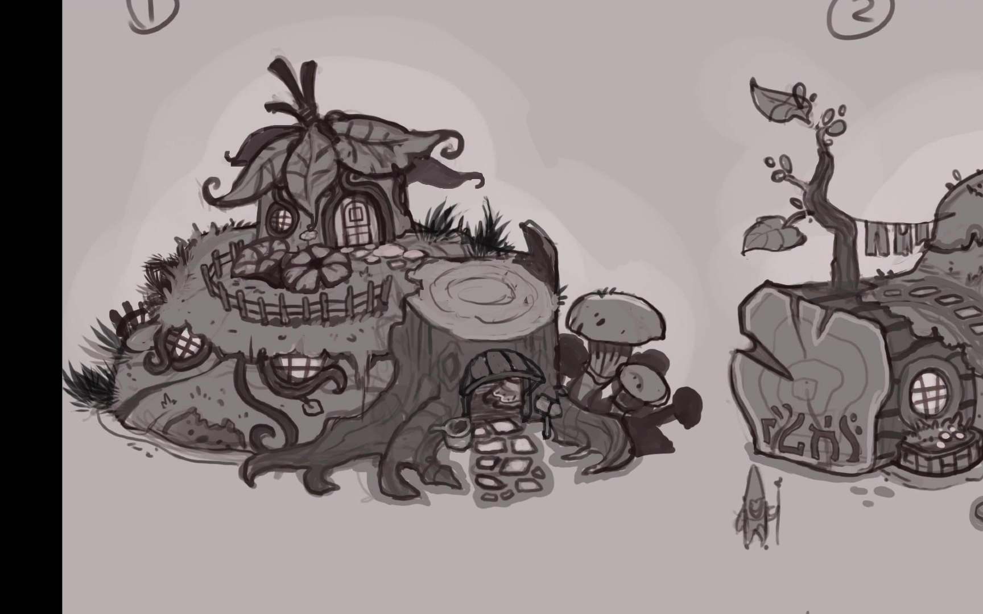
Thicken the curling vine beside the lower window and add small leaves to it
drag(250, 375, 261, 401)
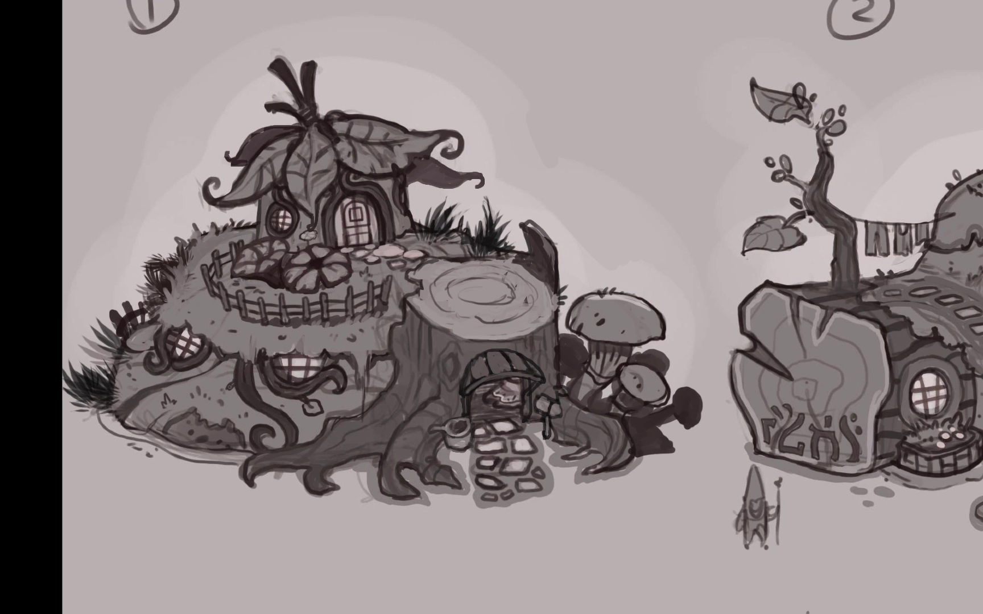
drag(198, 400, 227, 389)
drag(278, 414, 298, 408)
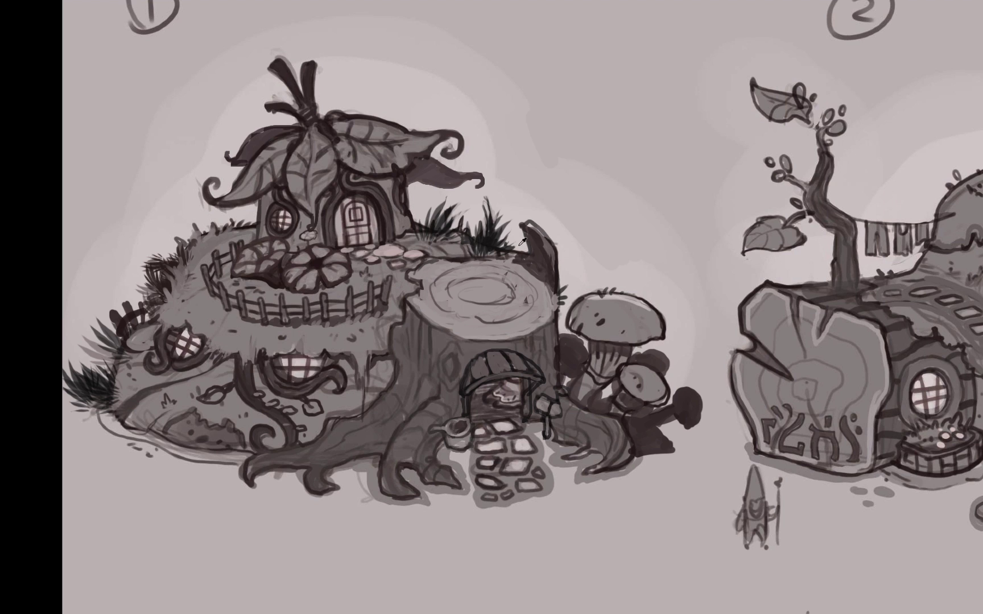
Draw a curved stem behind the stump topped with a ring of short strokes for a fluffy round flower
mouse_move(493, 230)
mouse_down()
mouse_move(515, 178)
mouse_move(501, 147)
mouse_up()
drag(511, 154, 513, 132)
drag(579, 155, 586, 161)
drag(581, 164, 575, 173)
drag(569, 175, 495, 228)
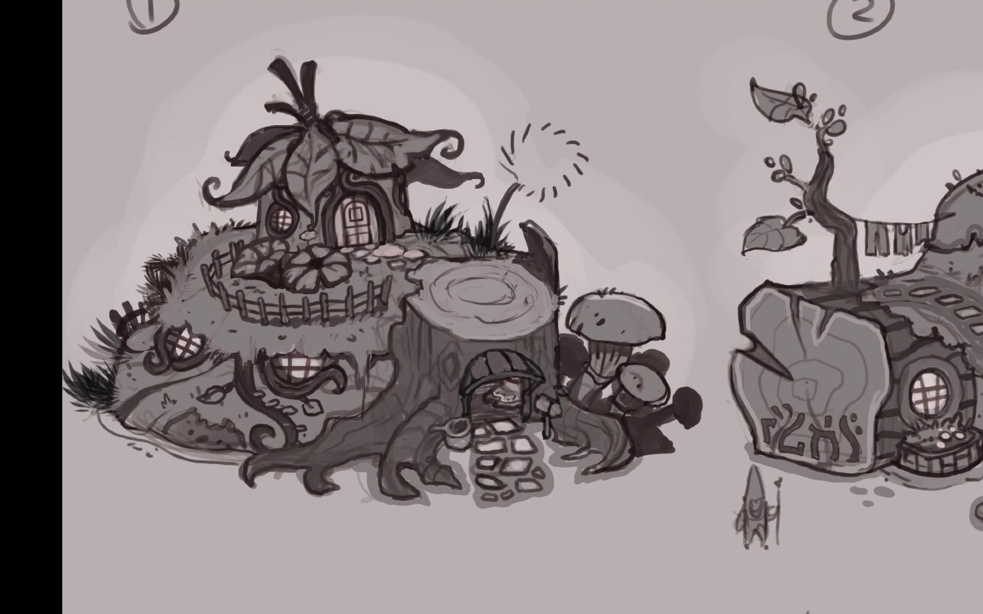
Thicken the short strokes around the flower head into spiky, fluffy tufts
mouse_move(514, 182)
mouse_down()
mouse_move(496, 157)
mouse_move(500, 164)
mouse_move(506, 132)
mouse_up()
drag(514, 154, 523, 132)
drag(517, 145, 527, 125)
mouse_move(524, 189)
mouse_down()
mouse_move(551, 190)
mouse_move(556, 201)
mouse_move(569, 177)
mouse_up()
mouse_move(561, 190)
mouse_down()
mouse_move(588, 161)
mouse_move(580, 142)
mouse_up()
Shade the stump's rim and round out both side walls of the leaf-roofed house
drag(551, 283, 532, 316)
drag(532, 319, 509, 325)
drag(494, 326, 486, 329)
mouse_move(263, 237)
mouse_down()
mouse_move(266, 196)
mouse_move(253, 239)
mouse_up()
mouse_move(409, 177)
mouse_down()
mouse_move(415, 217)
mouse_move(405, 237)
mouse_up()
mouse_move(267, 235)
mouse_down()
mouse_move(260, 204)
mouse_move(262, 238)
mouse_up()
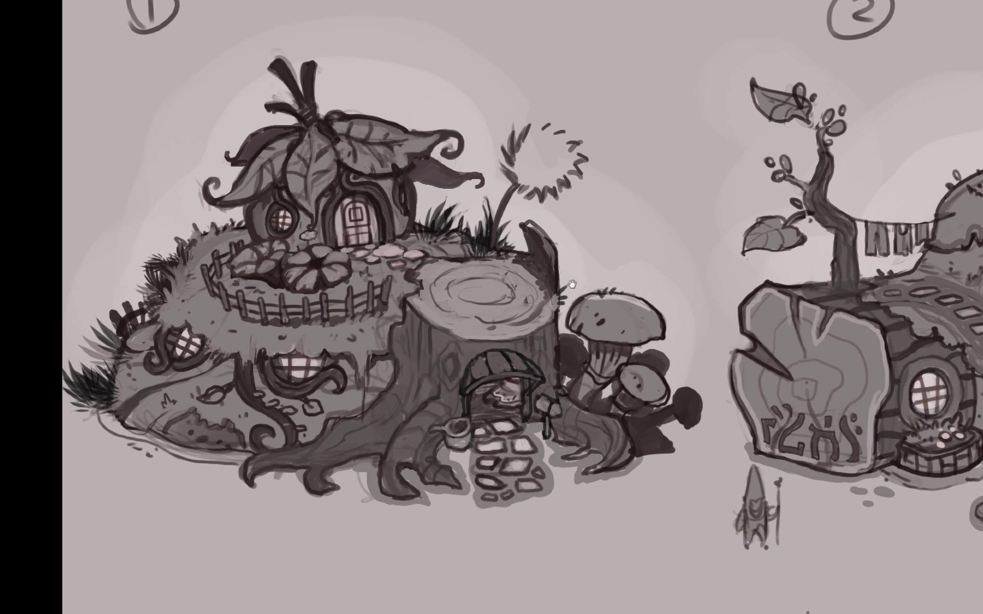
Create a new layer and add a Gradient Map adjustment layer, picking a warm gradient preset to tint the sketch
key(super+shift+n)
key(Return)
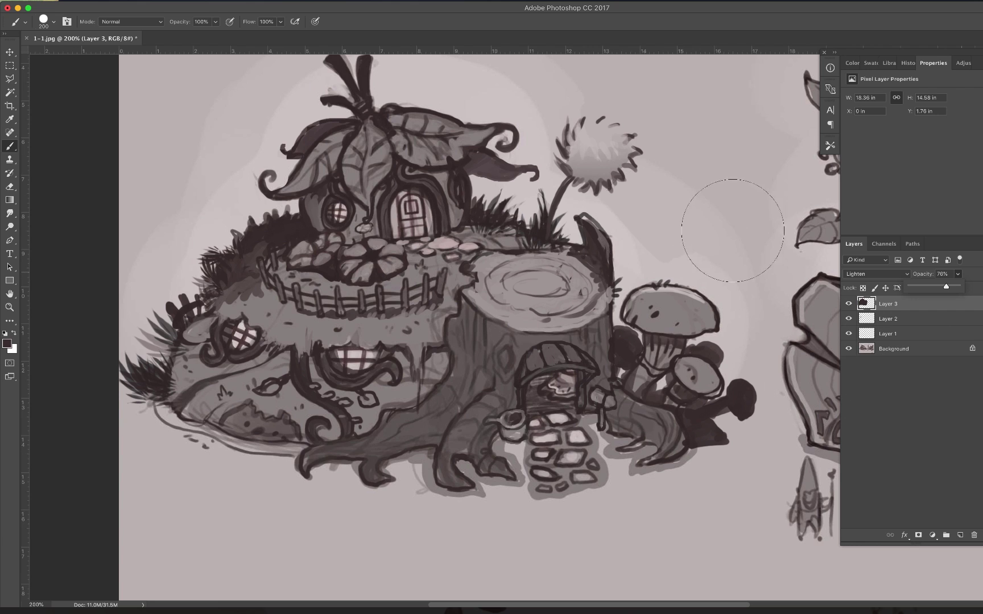
click(931, 535)
click(933, 535)
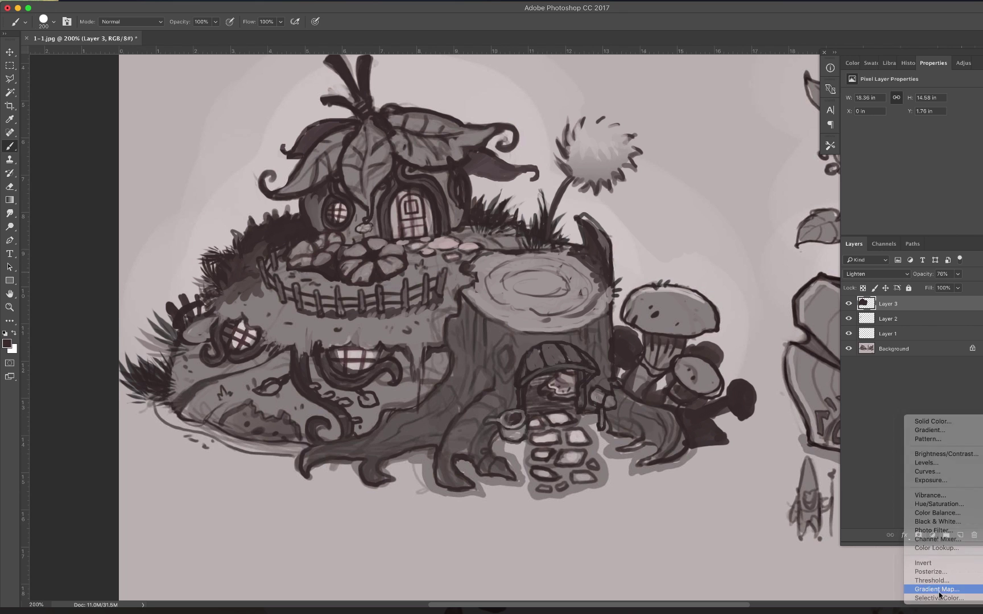
click(939, 590)
click(891, 100)
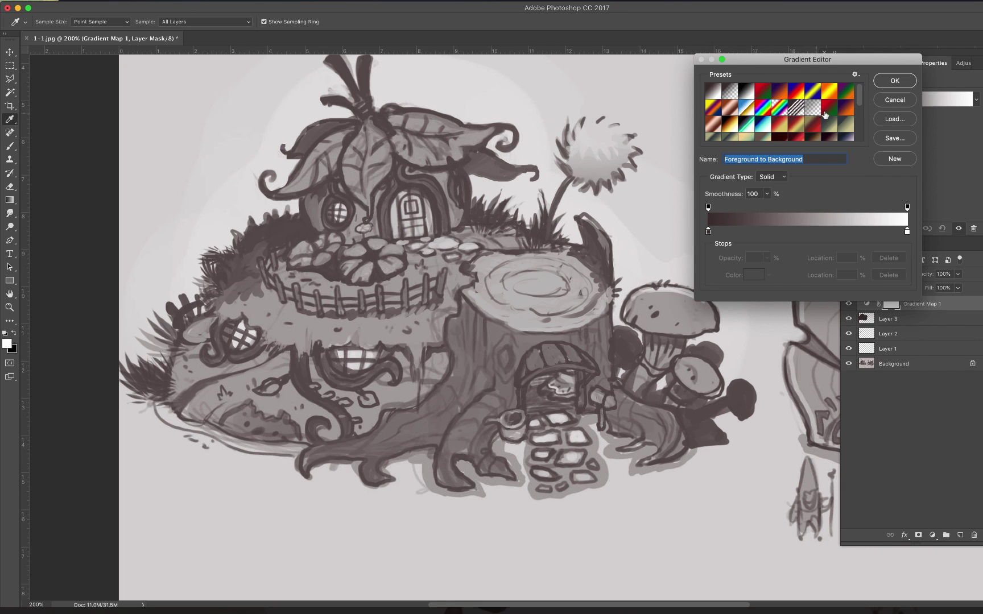
click(841, 111)
scroll(861, 101, down, 3)
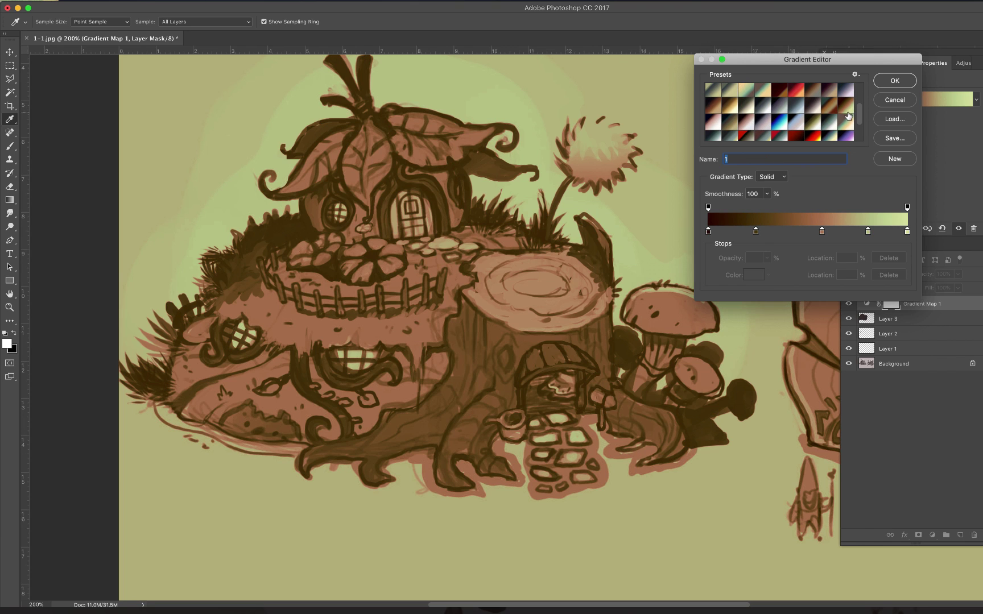
click(844, 110)
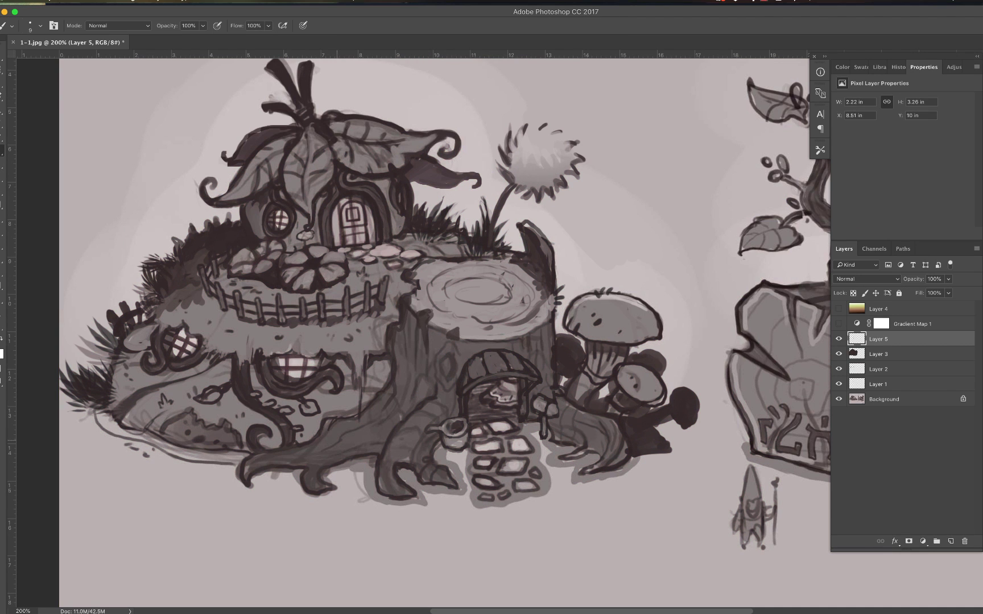
Extend the stump's front roots into curling tips and paint small loose leaves beneath them
drag(336, 440, 389, 391)
mouse_move(361, 452)
mouse_down()
mouse_move(414, 398)
mouse_move(435, 353)
mouse_up()
drag(409, 422, 406, 526)
drag(385, 486, 407, 528)
mouse_move(435, 514)
mouse_down()
mouse_move(464, 516)
mouse_move(457, 543)
mouse_up()
drag(419, 539, 417, 560)
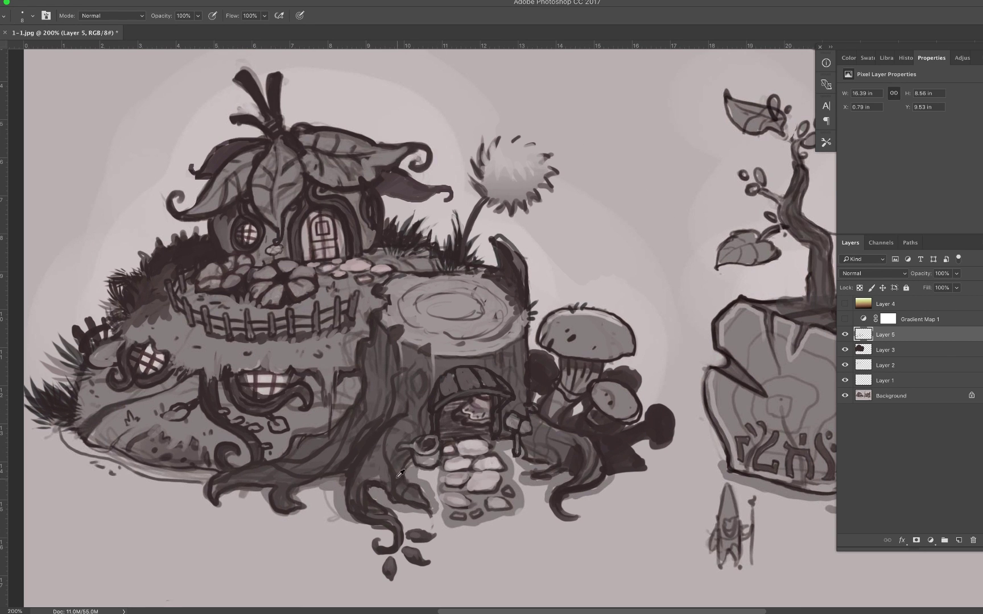
Paint a spiral curl on the root beside the stone path and add light strokes to the door awning
alt+click(398, 477)
mouse_move(398, 474)
mouse_down()
mouse_move(421, 407)
mouse_move(375, 436)
mouse_move(400, 426)
mouse_up()
mouse_move(403, 429)
mouse_down()
mouse_move(363, 444)
mouse_move(378, 457)
mouse_move(352, 480)
mouse_move(358, 442)
mouse_move(381, 438)
mouse_move(384, 480)
mouse_up()
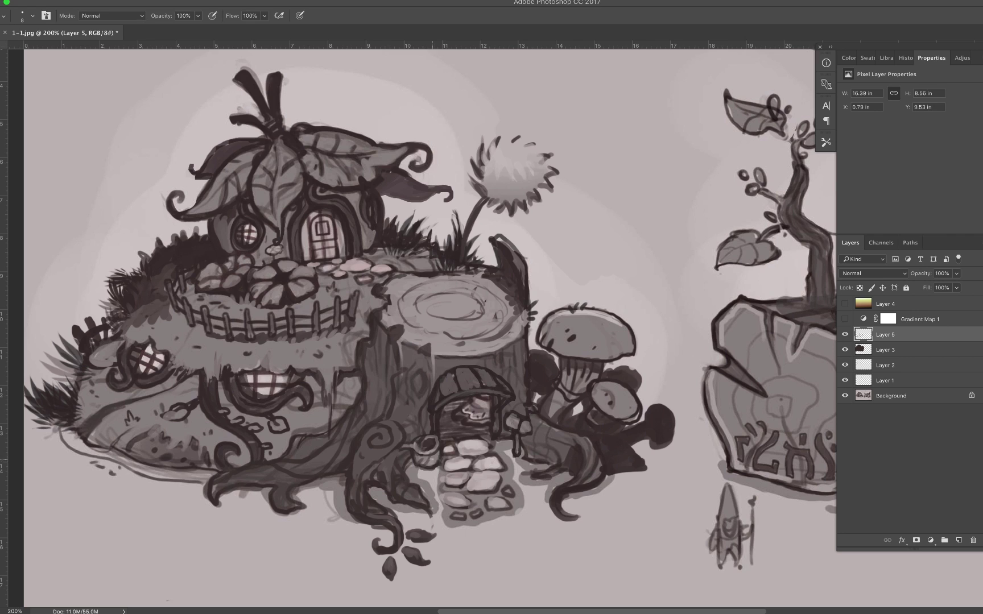
drag(441, 397, 514, 398)
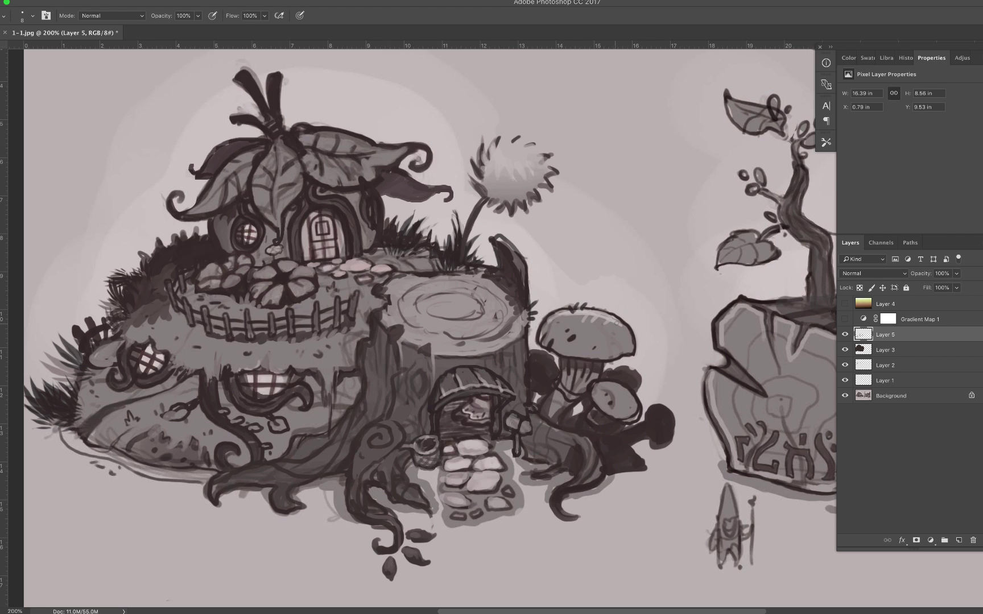
Add highlights to the mushroom caps beside the stump and refine their stems with sampled tones
drag(603, 382, 633, 408)
alt+click(576, 377)
alt+click(570, 378)
alt+click(585, 367)
mouse_move(579, 378)
mouse_down()
mouse_move(579, 365)
mouse_move(578, 395)
mouse_up()
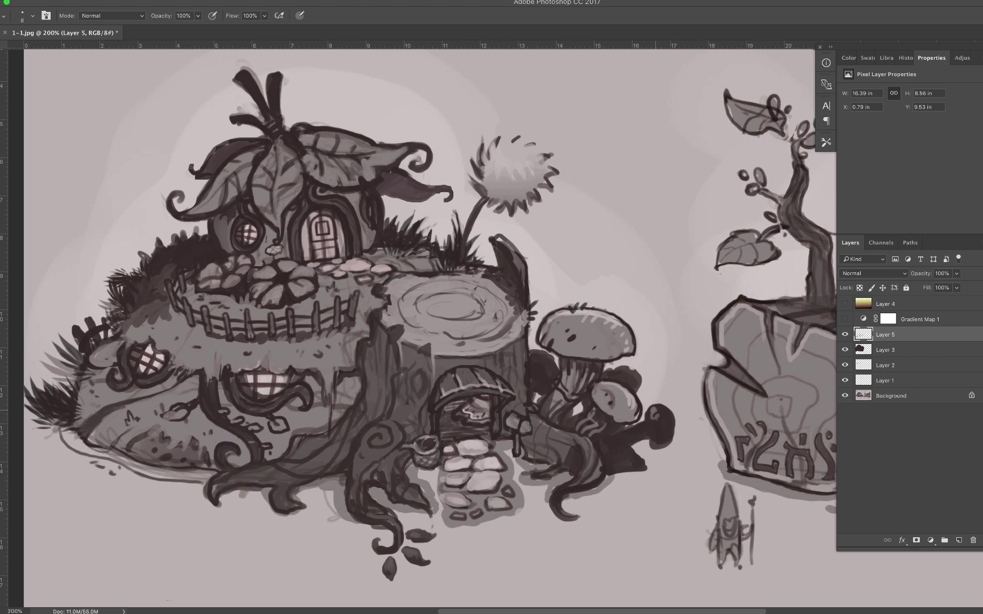
drag(724, 225, 614, 176)
drag(519, 312, 604, 314)
Shade the spiral root, paint a ground shadow under the roots and clean up the ground edge along the mound
alt+click(401, 428)
drag(396, 434, 408, 463)
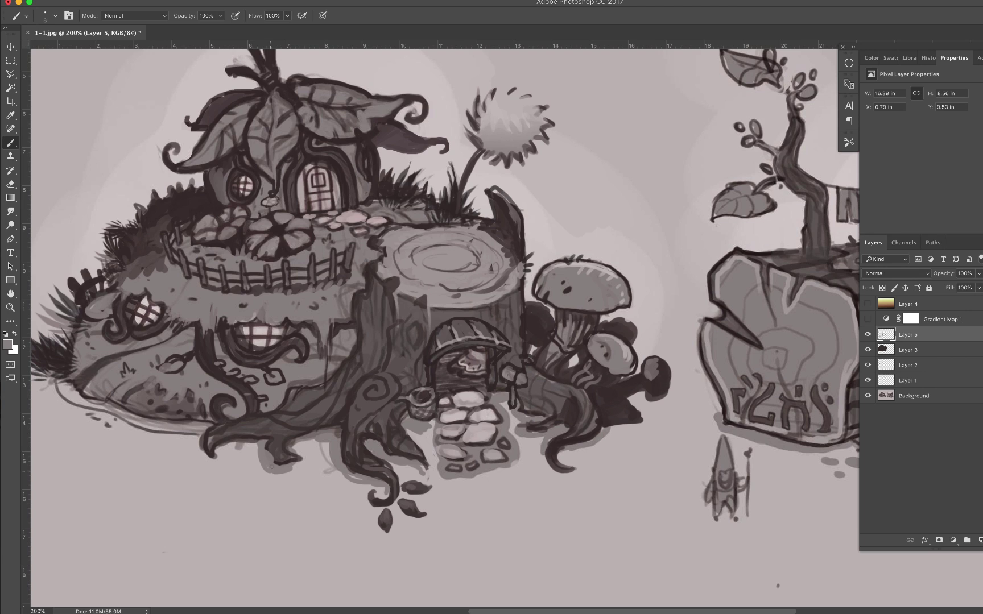
alt+click(268, 442)
alt+click(265, 455)
drag(213, 460, 198, 435)
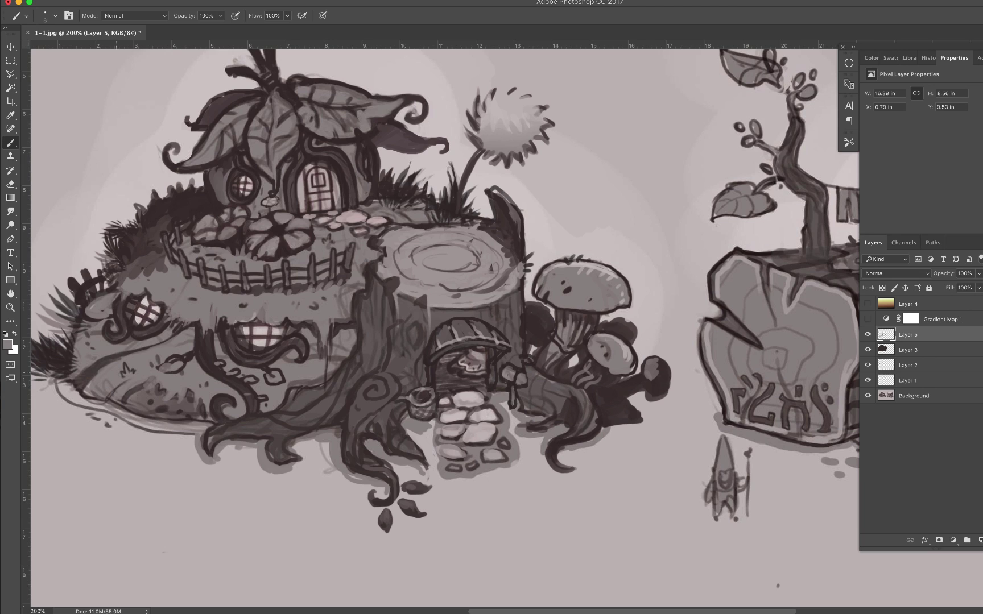
alt+click(126, 452)
drag(127, 416, 202, 427)
Lasso the ground area in front of the mound and shade it with a large soft brush
right_click(11, 74)
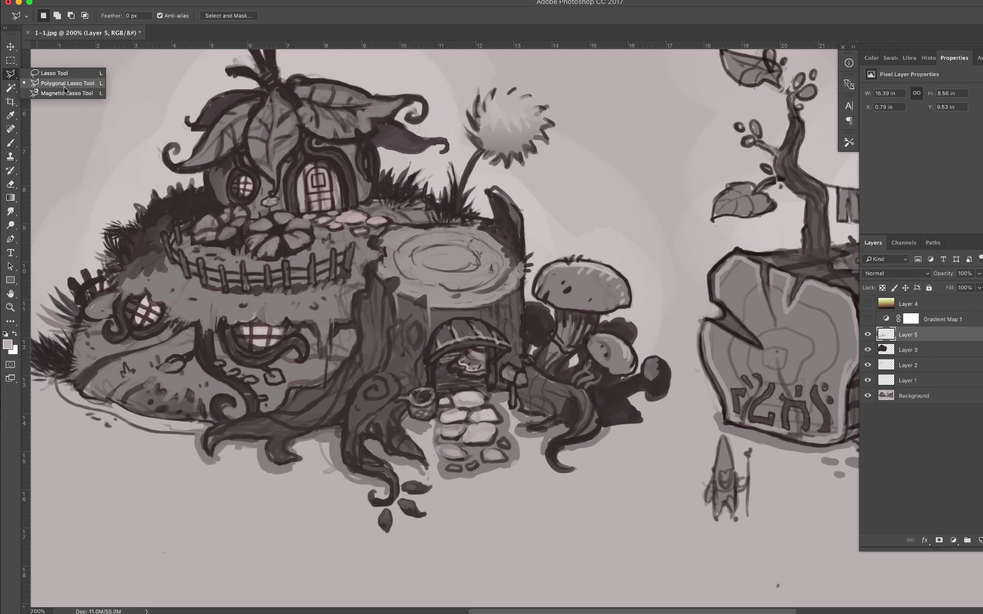
click(45, 72)
mouse_move(36, 380)
mouse_down()
mouse_move(200, 429)
mouse_move(237, 512)
mouse_move(12, 524)
mouse_move(37, 376)
mouse_up()
key(b)
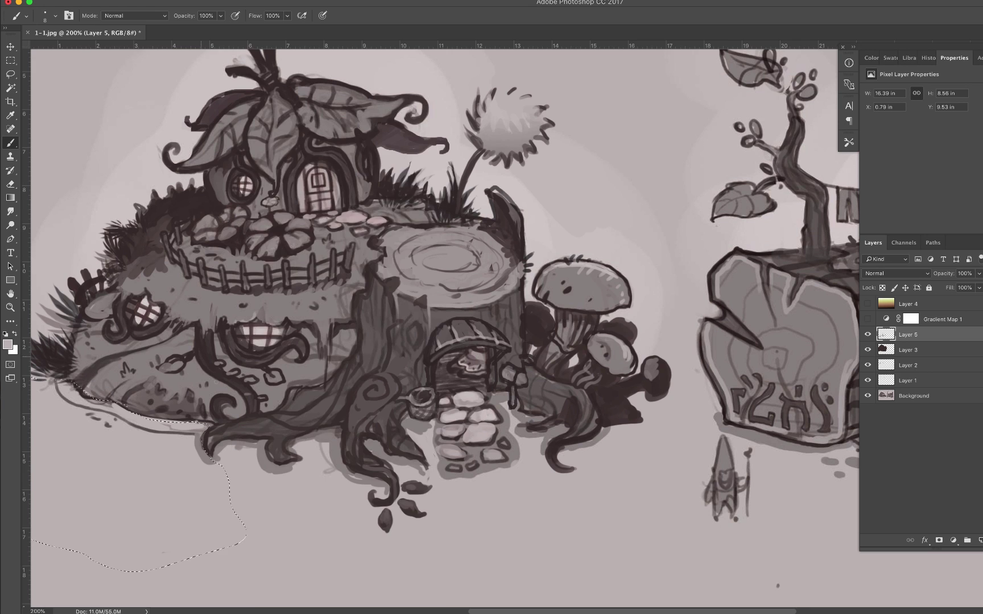
right_click(250, 122)
click(313, 297)
mouse_move(107, 391)
alt+mouse_down()
mouse_move(166, 406)
mouse_move(208, 435)
alt+mouse_up()
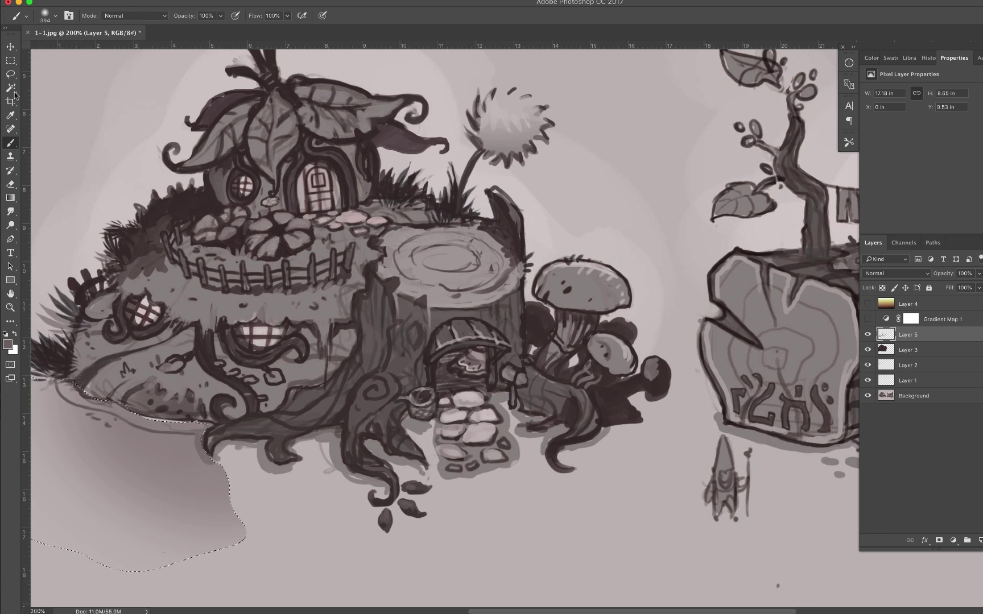
Deselect the ground area and paint light shoreline contours along the mound's base with a small brush
right_click(281, 305)
click(355, 217)
key(super+d)
mouse_move(63, 382)
mouse_down()
mouse_move(128, 416)
mouse_move(205, 424)
mouse_up()
mouse_move(56, 388)
mouse_down()
mouse_move(90, 413)
mouse_move(202, 438)
mouse_up()
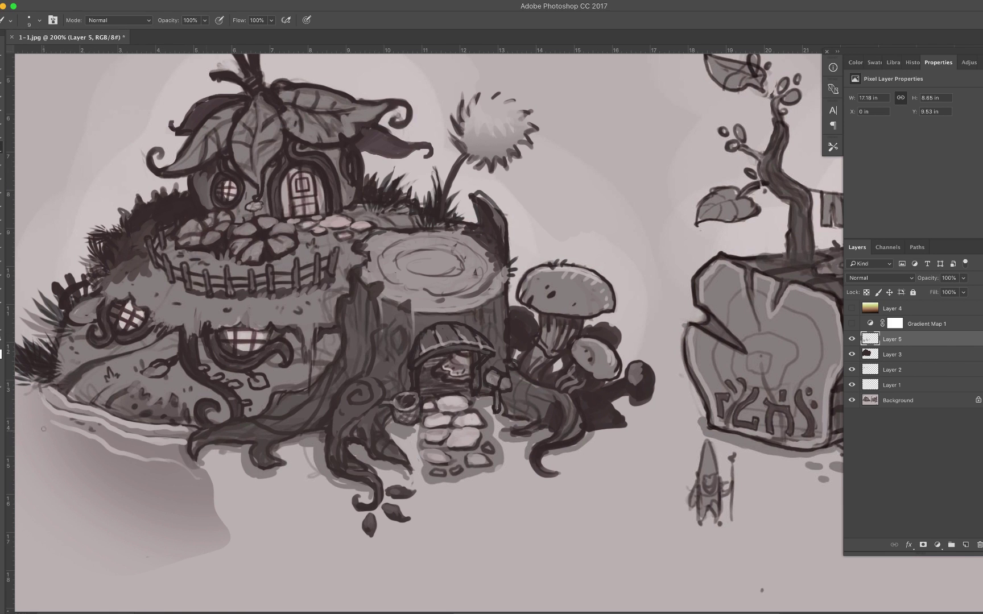
Select leaves of the first house's roof with the Lasso and shade them with a large soft brush
key(l)
mouse_move(164, 168)
mouse_down()
mouse_move(222, 153)
mouse_move(250, 102)
mouse_up()
key(b)
right_click(265, 123)
click(317, 302)
drag(188, 113, 142, 164)
drag(23, 219, 72, 270)
key(l)
mouse_move(304, 147)
mouse_down()
mouse_move(331, 143)
mouse_move(296, 182)
mouse_move(332, 96)
mouse_up()
key(b)
Lasso the mound of the second house, darken it with soft brush shading and clear the selection
key(l)
drag(768, 262, 272, 269)
mouse_move(437, 275)
mouse_down()
mouse_move(721, 293)
mouse_move(754, 375)
mouse_up()
key(b)
mouse_move(512, 227)
mouse_down()
mouse_move(683, 176)
mouse_move(705, 364)
mouse_up()
key(super+d)
Draw a tall upright leaf on top of the second house's mound, select it and shade it dark
drag(515, 190, 526, 74)
mouse_move(521, 103)
mouse_down()
mouse_move(502, 180)
mouse_move(491, 131)
mouse_up()
key(l)
mouse_move(506, 188)
mouse_down()
mouse_move(526, 83)
mouse_move(494, 164)
mouse_up()
key(b)
right_click(407, 125)
click(524, 193)
right_click(421, 124)
Add a new layer and draw fence posts beneath the second house's clothesline
key(alt+shift+super+n)
drag(402, 313, 402, 334)
key(l)
mouse_move(394, 312)
mouse_down()
mouse_move(411, 338)
mouse_move(461, 353)
mouse_move(596, 425)
mouse_move(626, 506)
mouse_up()
key(b)
drag(399, 281, 399, 301)
drag(415, 279, 411, 295)
Redraw the rope-and-post railing down the second house's staircase and touch up the area near the rear round window
mouse_move(378, 288)
mouse_down()
mouse_move(395, 314)
mouse_move(487, 365)
mouse_up()
drag(489, 364, 595, 420)
drag(635, 444, 629, 499)
drag(675, 384, 703, 362)
Copy the second house's round door to its own layer, mirror it, and shrink and skew it to fit the mound
key(l)
mouse_move(496, 321)
mouse_down()
mouse_move(498, 270)
mouse_move(618, 294)
mouse_move(637, 266)
mouse_up()
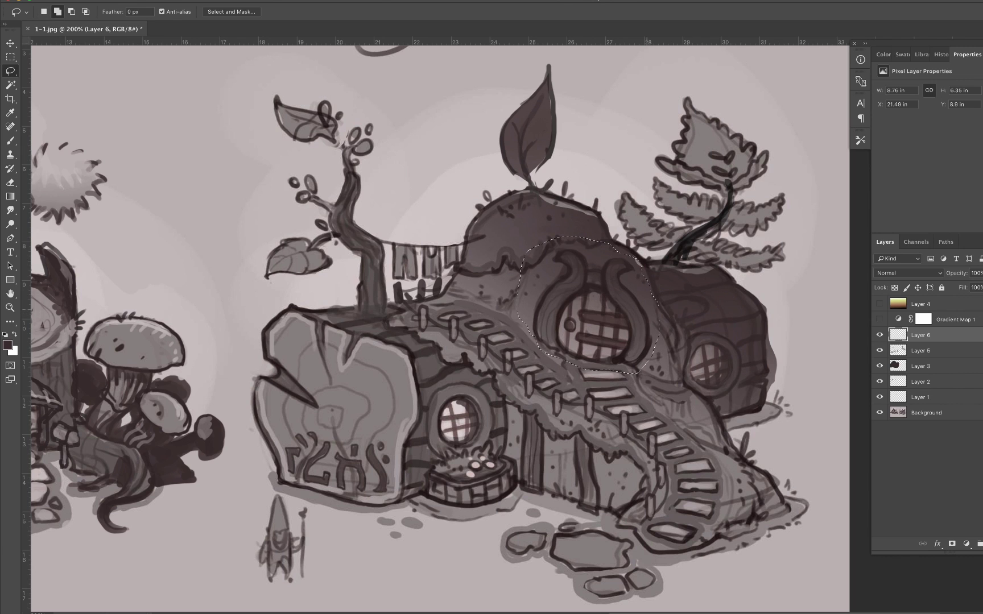
key(super+j)
key(ctrl+t)
drag(515, 371, 519, 351)
drag(659, 236, 658, 256)
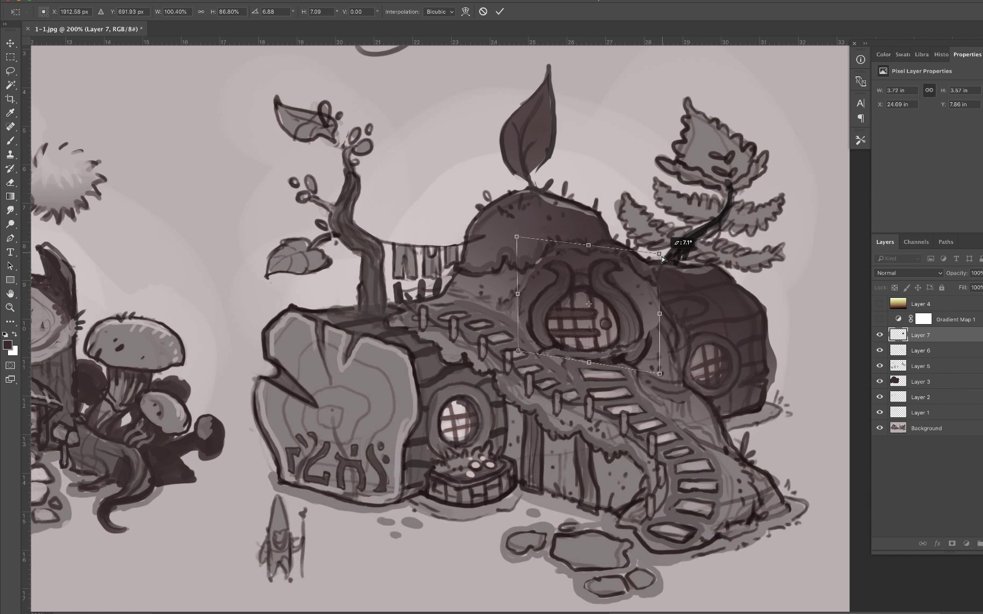
drag(647, 367, 648, 375)
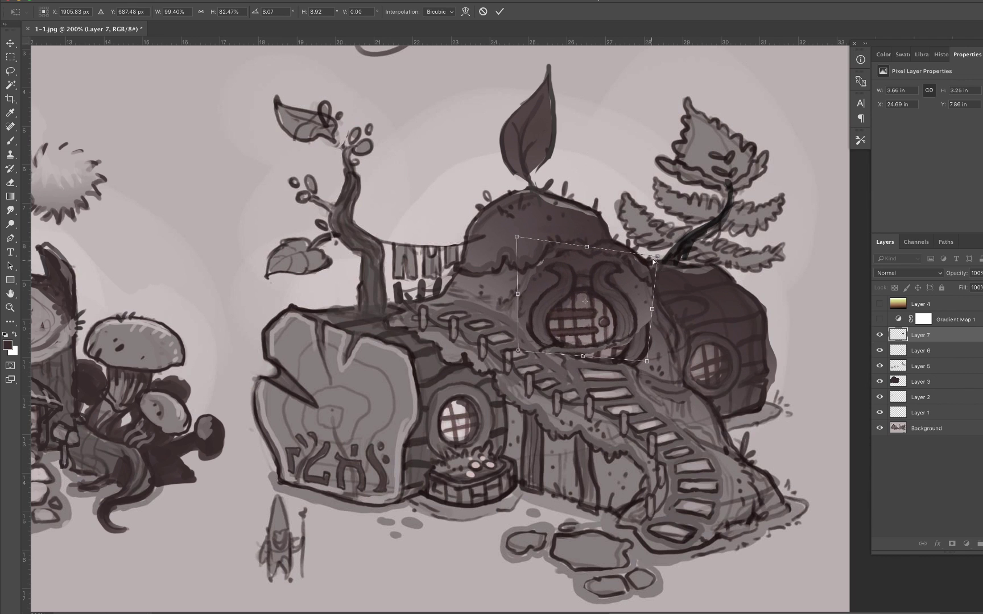
drag(657, 256, 629, 249)
key(Return)
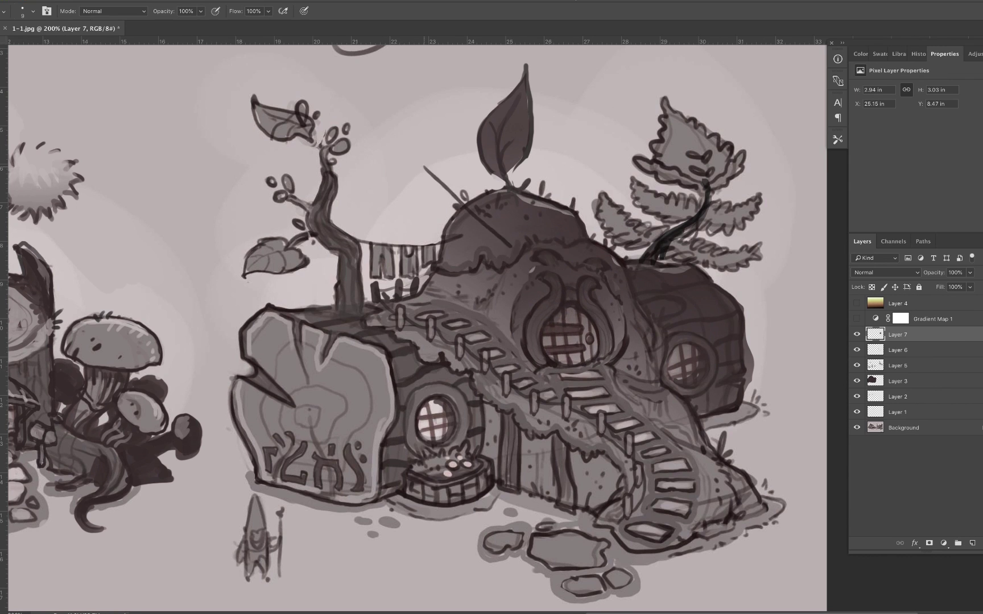
Undo the stray diagonal stroke and touch up the mound around the mirrored door and stairs
key(super+z)
drag(552, 268, 584, 251)
drag(683, 423, 605, 361)
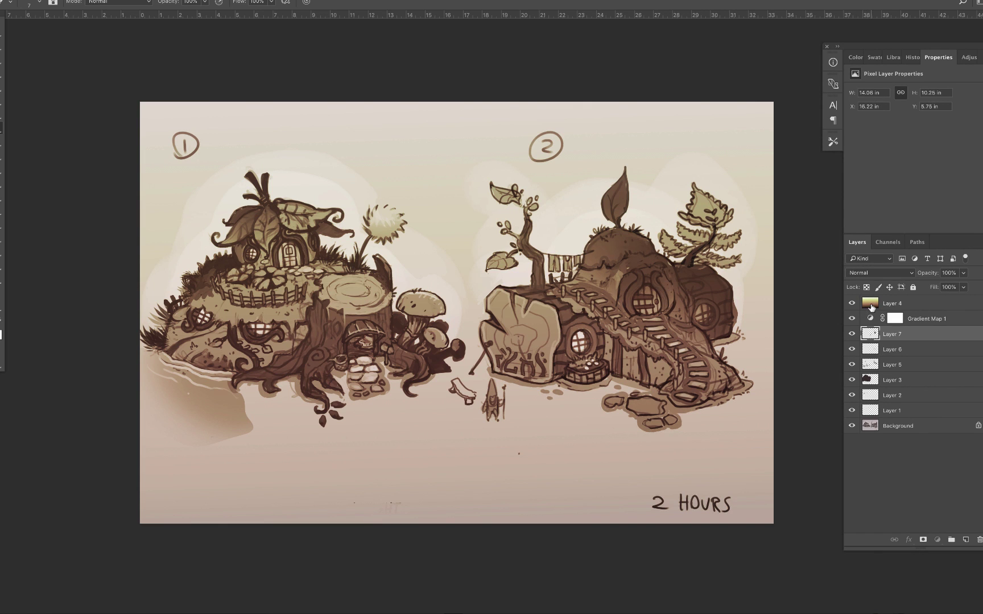
Lower the opacity of the Overlay gradient layer to 22%
click(871, 307)
click(964, 273)
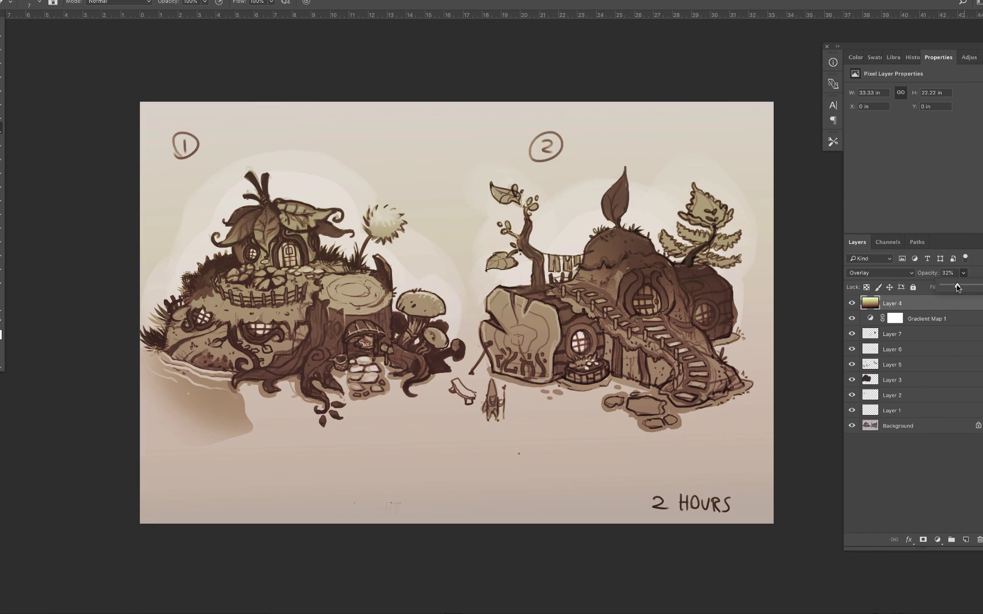
drag(957, 288, 952, 287)
Try placing a merged copy of the first house over the right half of the canvas as a new layer
key(m)
drag(460, 128, 117, 454)
key(shift)
mouse_move(470, 334)
mouse_down()
mouse_move(441, 364)
mouse_move(447, 337)
mouse_move(657, 350)
mouse_move(647, 343)
mouse_up()
key(ctrl+shift+c)
key(ctrl+v)
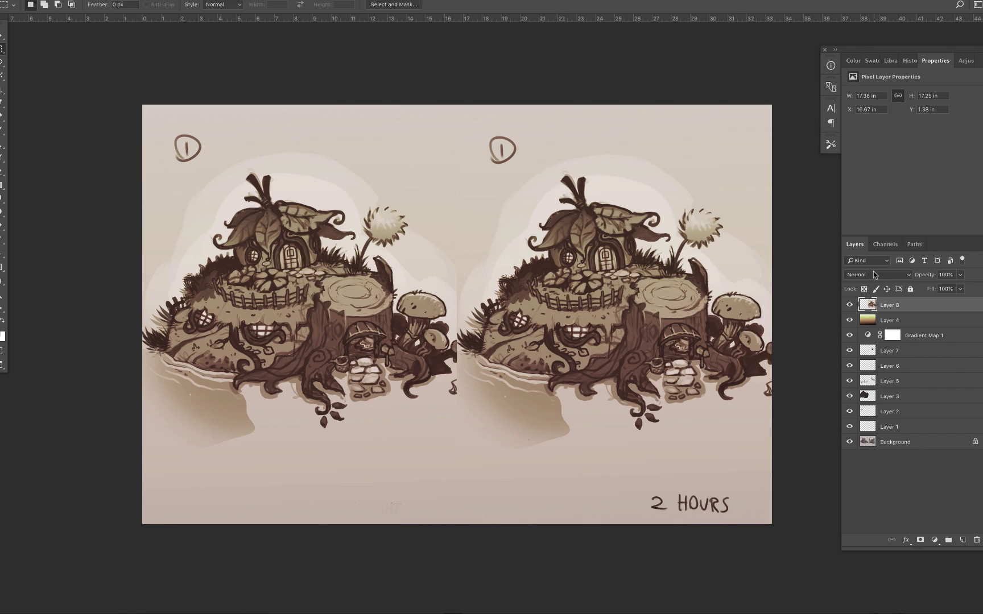
key(Delete)
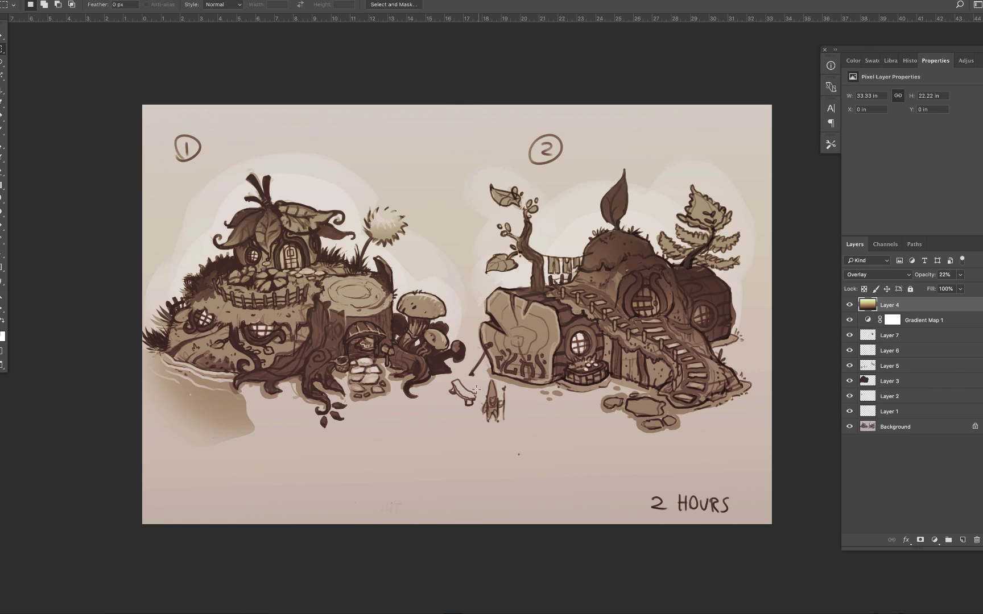
drag(446, 377, 478, 413)
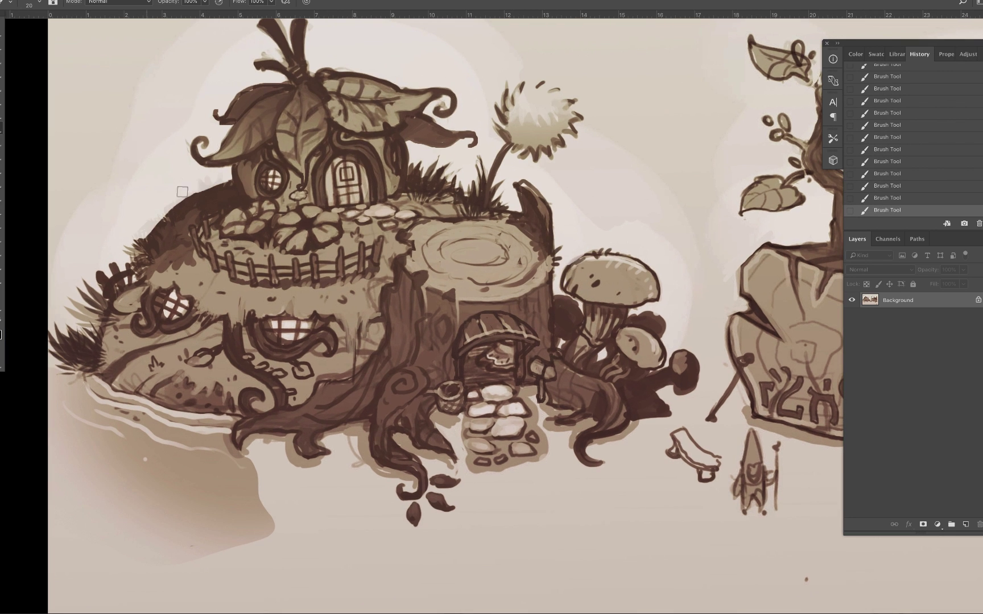
Repaint the dark bush's silhouette and the grass behind the leaf-roofed house on the flattened image
mouse_move(182, 192)
mouse_down()
mouse_move(226, 178)
mouse_move(146, 238)
mouse_up()
drag(432, 179, 410, 168)
Reduce the brush size and refine the outlines and veins of the first house's roof leaves and stem
key([)
key([)
key([)
key([)
key([)
key([)
key([)
drag(324, 118, 304, 166)
drag(241, 97, 216, 119)
drag(256, 63, 265, 54)
drag(340, 74, 448, 95)
drag(443, 97, 369, 128)
mouse_move(356, 103)
mouse_down()
mouse_move(345, 120)
mouse_move(324, 97)
mouse_up()
drag(325, 91, 355, 80)
Add short blade strokes to the bush beside the fence and refine the flowers in the fenced bed
drag(162, 269, 181, 259)
drag(174, 267, 216, 229)
drag(264, 248, 273, 246)
drag(243, 211, 259, 199)
Strengthen the outlines of the leaf-roofed house's wall, round window and arched door frame
mouse_move(248, 171)
mouse_down()
mouse_move(257, 162)
mouse_move(237, 194)
mouse_up()
drag(289, 170, 300, 185)
drag(342, 146, 382, 134)
drag(344, 154, 329, 170)
Adjust the brush size and refine the stump's upper bark, the porch and the left root tip with sampled colours
key([)
alt+click(253, 249)
key(])
key(])
click(272, 299)
drag(398, 259, 409, 271)
alt+click(476, 318)
drag(484, 339, 491, 339)
drag(242, 421, 222, 451)
Sample nearby tones and paint bark strokes down the stump's large root beside the lower window
mouse_move(369, 298)
mouse_down()
mouse_move(205, 168)
mouse_move(203, 179)
mouse_move(212, 164)
mouse_move(211, 178)
mouse_up()
alt+click(201, 224)
alt+click(383, 247)
drag(399, 264, 416, 278)
drag(381, 252, 413, 276)
drag(391, 142, 385, 166)
mouse_move(383, 184)
mouse_down()
mouse_move(383, 212)
mouse_move(401, 226)
mouse_up()
mouse_move(390, 224)
mouse_down()
mouse_move(426, 246)
mouse_move(438, 284)
mouse_up()
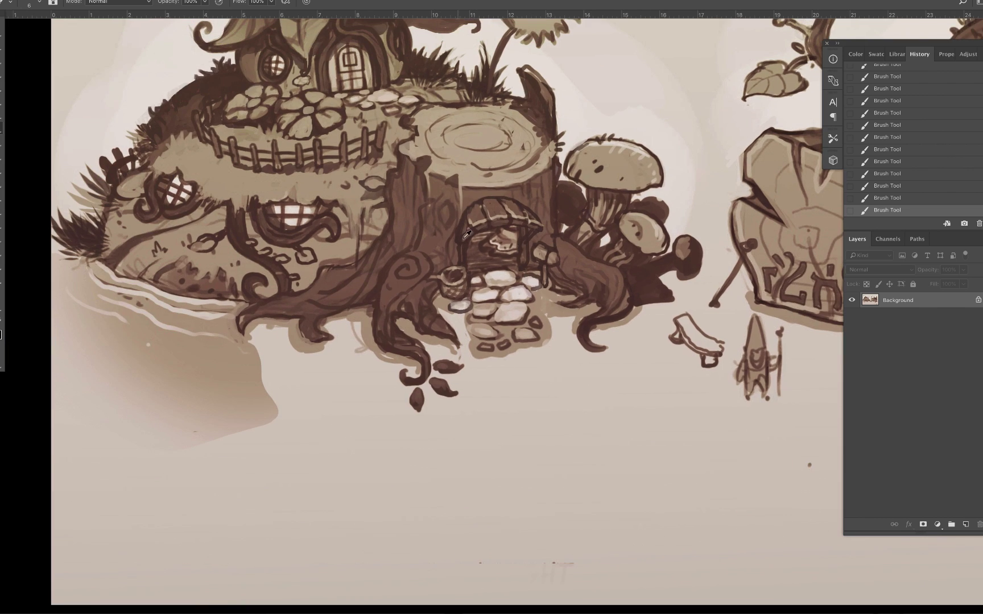
Refine the stump's spreading roots and the mushroom cluster beside the porch with short brush strokes
drag(291, 291, 460, 304)
drag(634, 309, 454, 289)
drag(788, 201, 518, 215)
mouse_move(600, 135)
mouse_down()
mouse_move(511, 154)
mouse_move(490, 193)
mouse_up()
mouse_move(683, 211)
mouse_down()
mouse_move(685, 240)
mouse_move(663, 254)
mouse_move(693, 282)
mouse_up()
drag(681, 237, 678, 203)
mouse_move(653, 160)
mouse_down()
mouse_move(644, 145)
mouse_move(568, 165)
mouse_up()
Sample a mushroom tone and touch up the mushroom stems and the stump's porch entrance
alt+click(641, 151)
drag(562, 141, 614, 266)
drag(536, 266, 504, 264)
drag(513, 250, 500, 250)
drag(531, 248, 498, 246)
Enlarge the brush and touch up the root tips and the ground below the stump with sampled colours
drag(405, 375, 338, 368)
mouse_move(367, 333)
mouse_down()
mouse_move(382, 326)
mouse_move(392, 337)
mouse_move(380, 348)
mouse_up()
alt+click(392, 341)
key(bracketright)
key(bracketright)
drag(308, 304, 322, 305)
drag(313, 313, 286, 406)
drag(419, 406, 517, 402)
alt+click(504, 364)
click(699, 1)
drag(448, 276, 424, 270)
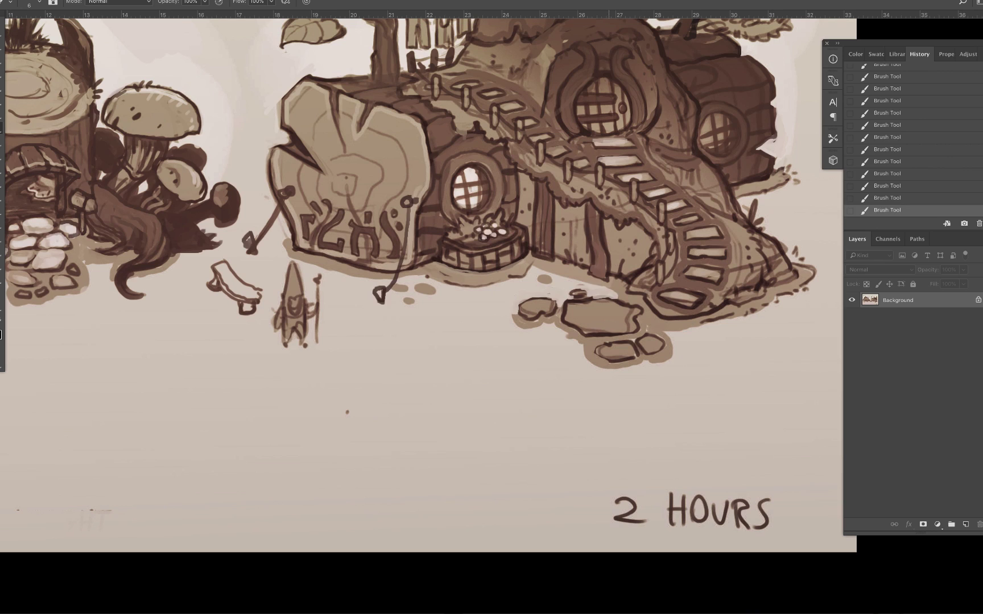
click(873, 88)
click(873, 210)
drag(556, 126, 606, 280)
key(super+z)
drag(400, 340, 397, 348)
drag(221, 122, 377, 286)
drag(351, 183, 383, 281)
drag(332, 267, 376, 286)
key(alt+super+z)
key(alt+super+z)
key(alt+super+z)
key(alt+super+z)
Refine the stepping stones before the second house with light top edges and add a small stone beside them
drag(519, 327, 557, 323)
mouse_move(571, 340)
mouse_down()
mouse_move(598, 351)
mouse_move(670, 327)
mouse_up()
mouse_move(679, 328)
mouse_down()
mouse_move(625, 309)
mouse_move(540, 314)
mouse_up()
drag(612, 293, 635, 340)
key(super+z)
drag(565, 347, 576, 354)
key([)
mouse_move(565, 317)
mouse_down()
mouse_move(567, 305)
mouse_move(625, 305)
mouse_up()
drag(613, 303, 635, 309)
drag(553, 302, 526, 304)
Enlarge the brush and darken the root mound beside the foot of the stairs, adding grass tufts along its edge
key(])
key(])
drag(682, 244, 730, 244)
mouse_move(723, 218)
mouse_down()
mouse_move(685, 227)
mouse_move(729, 266)
mouse_up()
mouse_move(682, 243)
mouse_down()
mouse_move(654, 290)
mouse_move(676, 286)
mouse_up()
drag(705, 212, 677, 194)
key(])
key(])
key(])
drag(740, 251, 733, 280)
mouse_move(756, 273)
mouse_down()
mouse_move(730, 293)
mouse_move(784, 256)
mouse_up()
drag(780, 264, 762, 239)
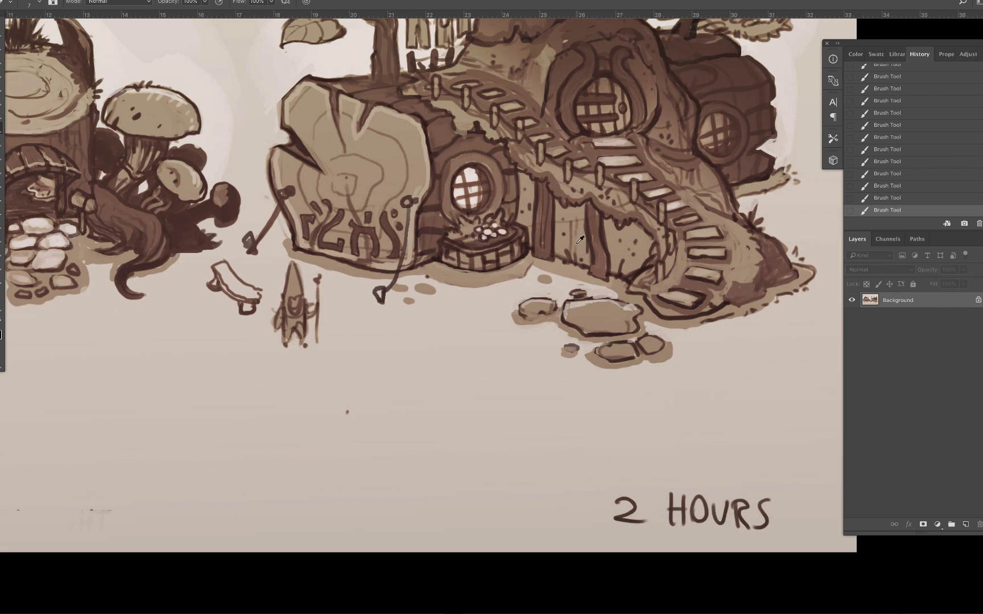
Create a new layer in Darken mode and shade the second house's mound, stairs and lower plank wall
key(bracketright)
key(bracketright)
key(bracketright)
key(bracketright)
key(ctrl+shift+n)
key(Return)
mouse_move(598, 110)
mouse_down()
mouse_move(611, 134)
mouse_move(665, 159)
mouse_up()
key(shift+alt+k)
mouse_move(649, 83)
mouse_down()
mouse_move(674, 142)
mouse_move(728, 210)
mouse_up()
mouse_move(537, 105)
mouse_down()
mouse_move(565, 159)
mouse_move(492, 126)
mouse_up()
drag(526, 177, 529, 242)
drag(569, 205, 583, 261)
drag(549, 170, 651, 222)
drag(626, 225, 632, 268)
drag(597, 192, 561, 179)
Softly shade the carved log end with a 200-pixel brush and set the shading layer's opacity to 86%
key(])
key(])
key(])
key(])
key(])
key(])
key(])
key(])
key(])
key(])
key(])
key(])
key(])
key(])
key(])
key(])
drag(387, 134, 332, 150)
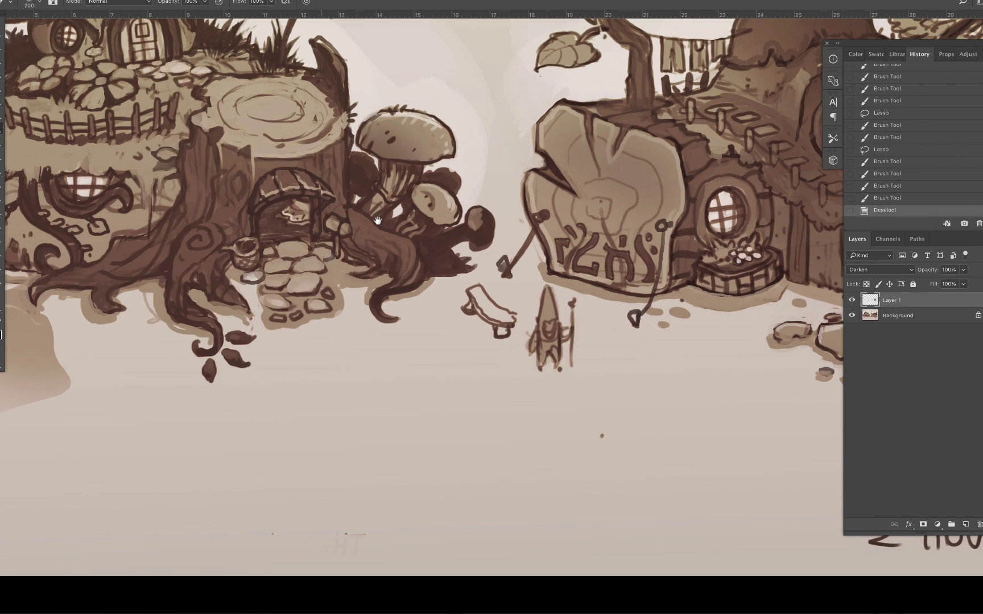
drag(708, 279, 677, 278)
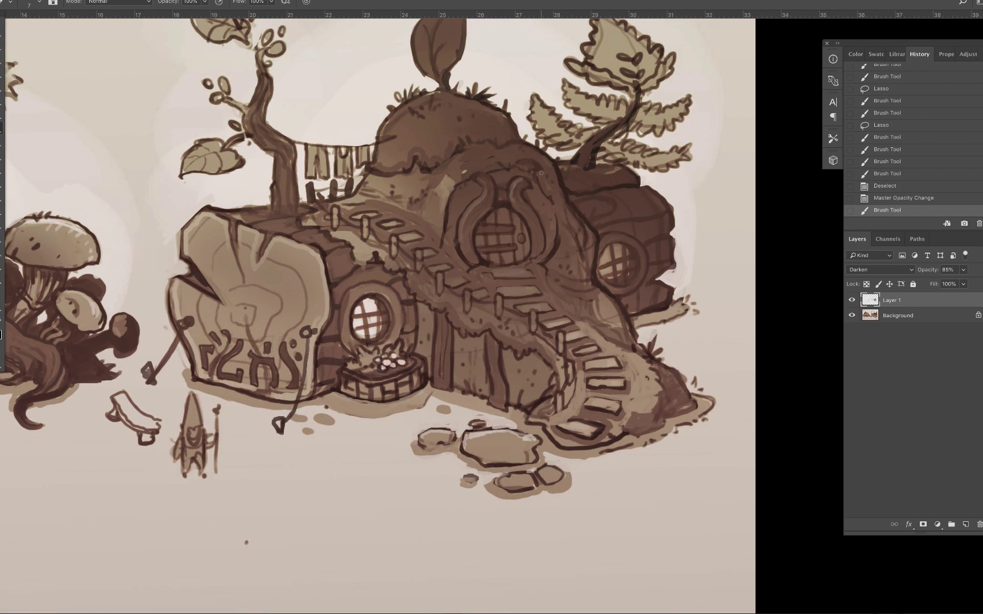
Add a new layer and paint a thin light rim down the outer edge of the mound above the side log
key(ctrl+shift+n)
key(bracketleft)
key(bracketleft)
key(bracketleft)
drag(516, 261, 552, 338)
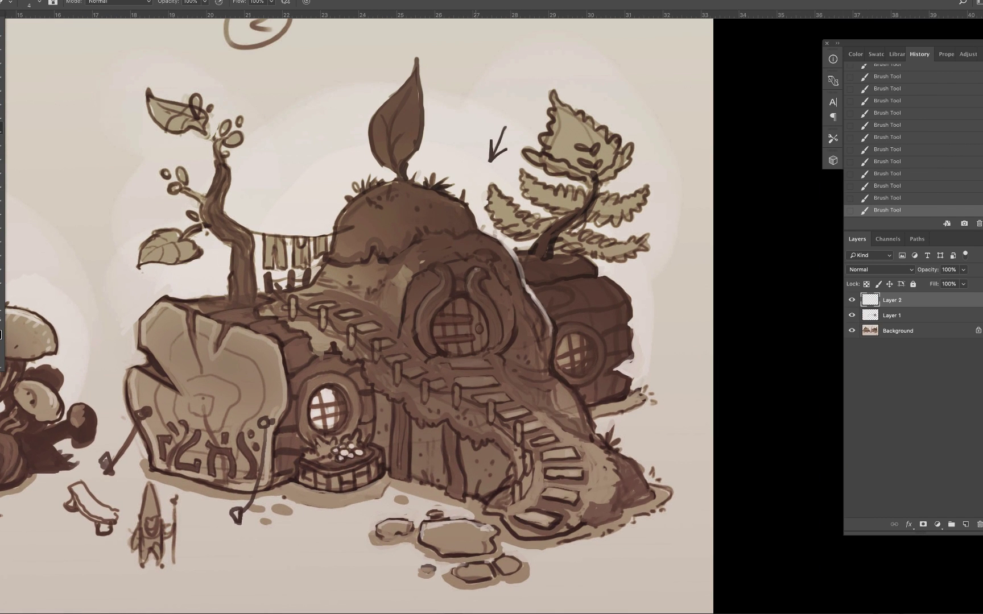
drag(434, 190, 467, 221)
drag(474, 234, 518, 278)
drag(515, 285, 545, 342)
drag(398, 270, 412, 288)
Sample the mound's tones with a smaller brush and refine the grass around the base of the large leaf
alt+click(437, 190)
key(bracketleft)
key(bracketleft)
mouse_move(437, 199)
mouse_down()
mouse_move(449, 208)
mouse_move(457, 200)
mouse_up()
alt+click(447, 187)
alt+click(404, 191)
key(bracketright)
Paint shaggy grass blades along the mound's outline, crown and lower fringe with sampled browns
drag(342, 240, 323, 258)
drag(345, 205, 375, 174)
alt+click(401, 176)
mouse_move(379, 185)
mouse_down()
mouse_move(361, 192)
mouse_move(414, 186)
mouse_up()
alt+click(364, 261)
mouse_move(344, 216)
mouse_down()
mouse_move(335, 234)
mouse_move(381, 257)
mouse_up()
drag(394, 216, 458, 182)
drag(403, 177, 393, 183)
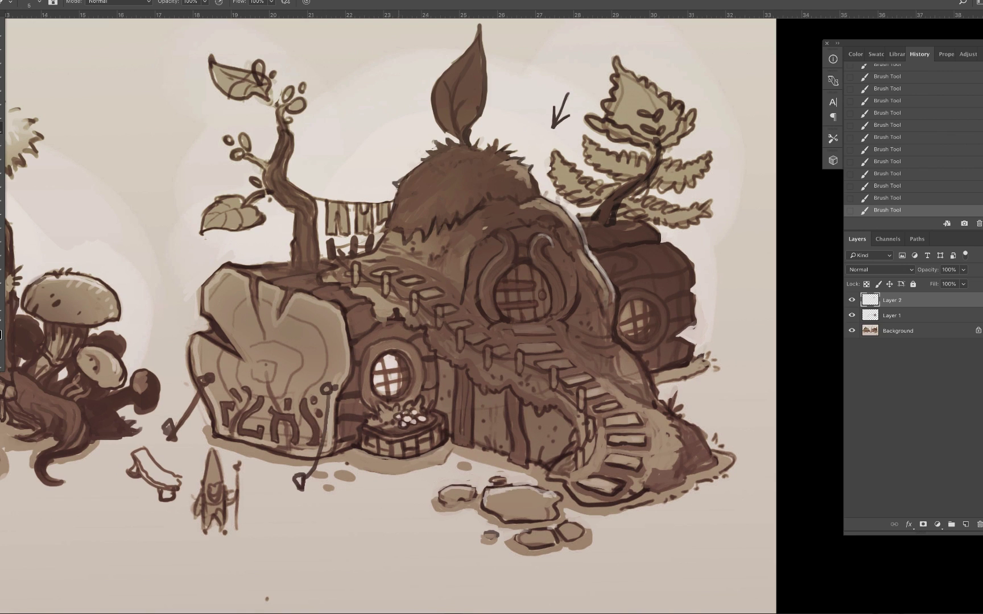
Paint a row of rounded stones beneath the grassy mound's fringe, beside the upper stairs
drag(458, 228, 457, 297)
mouse_move(441, 234)
mouse_down()
mouse_move(417, 257)
mouse_move(421, 276)
mouse_up()
drag(394, 245, 433, 275)
drag(424, 235, 414, 252)
alt+click(390, 238)
drag(397, 230, 380, 252)
Draw small roped fence posts along the top of the carved log beside the tree
drag(318, 249, 328, 253)
mouse_move(247, 247)
mouse_down()
mouse_move(248, 268)
mouse_move(272, 264)
mouse_up()
drag(250, 261, 276, 256)
drag(279, 250, 292, 253)
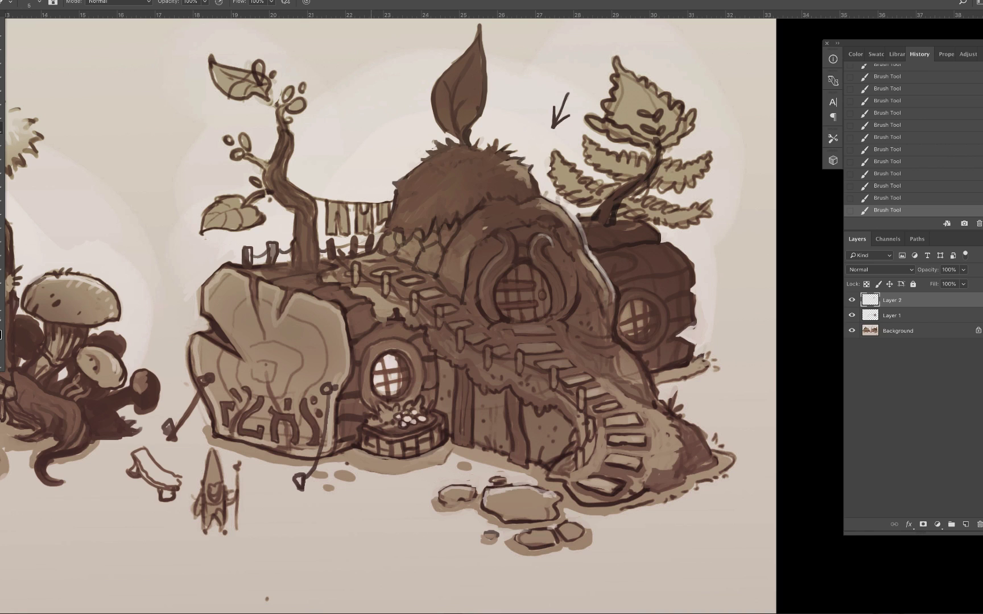
Extend the stonework toward the round door and refine the stairs beneath it with a sampled tone
drag(483, 265, 478, 319)
mouse_move(537, 264)
mouse_down()
mouse_move(543, 323)
mouse_move(564, 301)
mouse_up()
drag(572, 319, 612, 334)
alt+click(423, 257)
mouse_move(423, 249)
mouse_down()
mouse_move(416, 265)
mouse_move(402, 259)
mouse_move(409, 268)
mouse_move(371, 256)
mouse_up()
drag(463, 301, 475, 308)
alt+click(475, 226)
Outline more stones around the round door's curved frame and along the mound's edge
drag(477, 233, 490, 246)
drag(558, 260, 571, 269)
drag(615, 468, 593, 243)
drag(579, 250, 596, 263)
drag(595, 208, 623, 209)
drag(564, 263, 625, 274)
drag(537, 239, 560, 270)
Refine the stones above the round door and paint hanging moss over the lit round window with a sampled tone
alt+click(586, 231)
mouse_move(393, 216)
mouse_down()
mouse_move(587, 230)
mouse_move(614, 344)
mouse_up()
mouse_move(458, 190)
mouse_down()
mouse_move(422, 184)
mouse_move(463, 198)
mouse_up()
drag(622, 214, 605, 203)
drag(527, 198, 530, 231)
mouse_move(541, 218)
mouse_down()
mouse_move(542, 242)
mouse_move(554, 225)
mouse_up()
drag(561, 213, 563, 243)
drag(564, 219, 576, 225)
drag(489, 82, 454, 210)
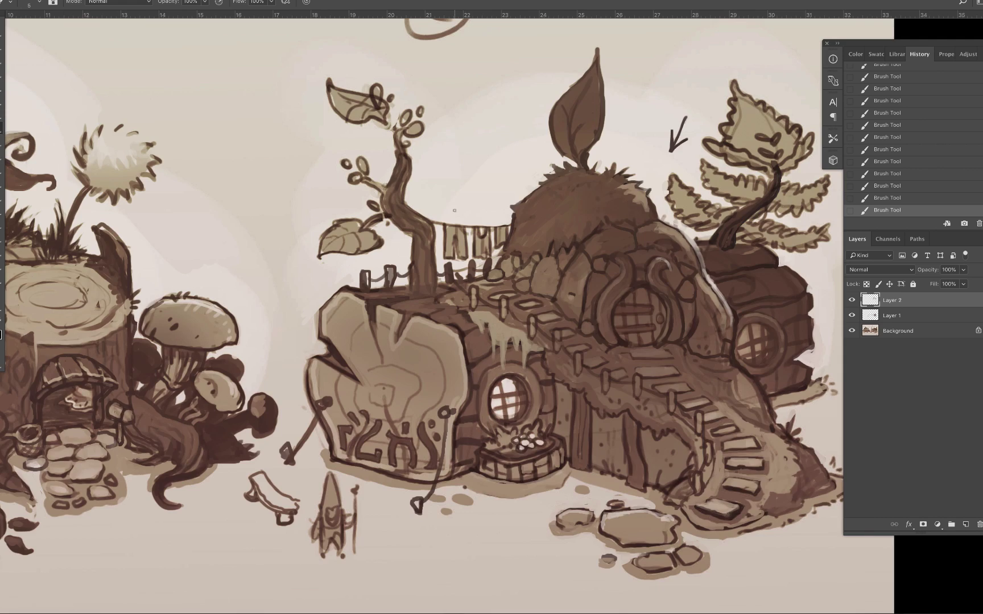
Add a new layer above the existing paint layers and set its blending mode to Color Dodge
key(super+minus)
key(super+minus)
right_click(388, 118)
click(965, 524)
click(880, 270)
click(872, 355)
Paint a broad soft glow over the second house's mound, round door and carved log, and onto the first house
click(629, 274)
click(620, 322)
click(568, 216)
key(bracketleft)
key(bracketleft)
click(583, 250)
click(580, 243)
key(super+z)
click(505, 307)
click(356, 359)
click(169, 347)
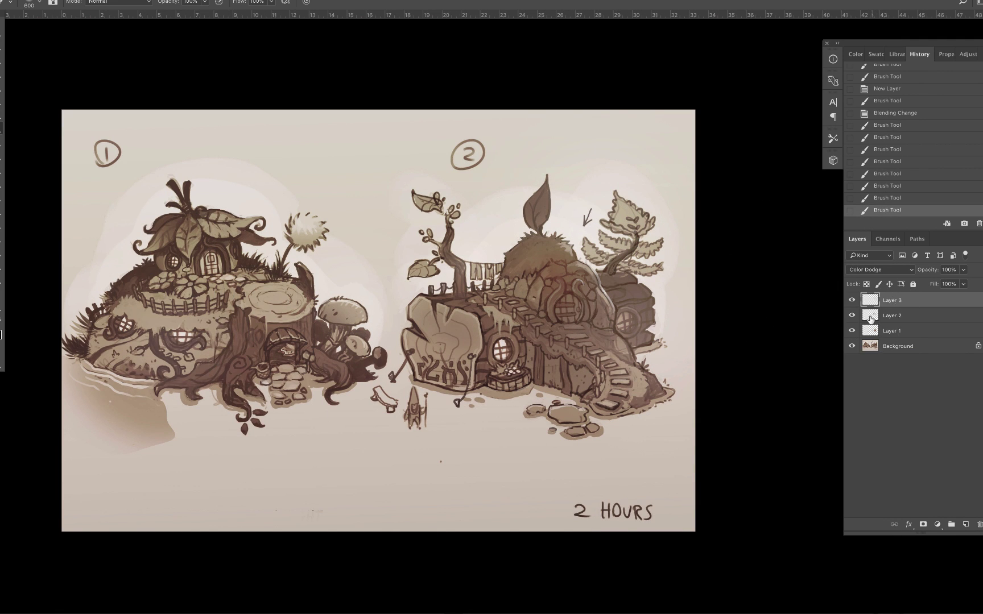
Hide the Color Dodge layer and add a Curves adjustment above Layer 2, slightly shifting three tonal points on its curve
click(851, 300)
click(892, 315)
click(937, 524)
click(929, 589)
drag(911, 178, 911, 168)
drag(959, 121, 959, 128)
drag(893, 189, 892, 198)
Add a Hue/Saturation adjustment above the Curves layer and set its saturation to -22
click(937, 524)
click(938, 610)
drag(917, 148, 901, 148)
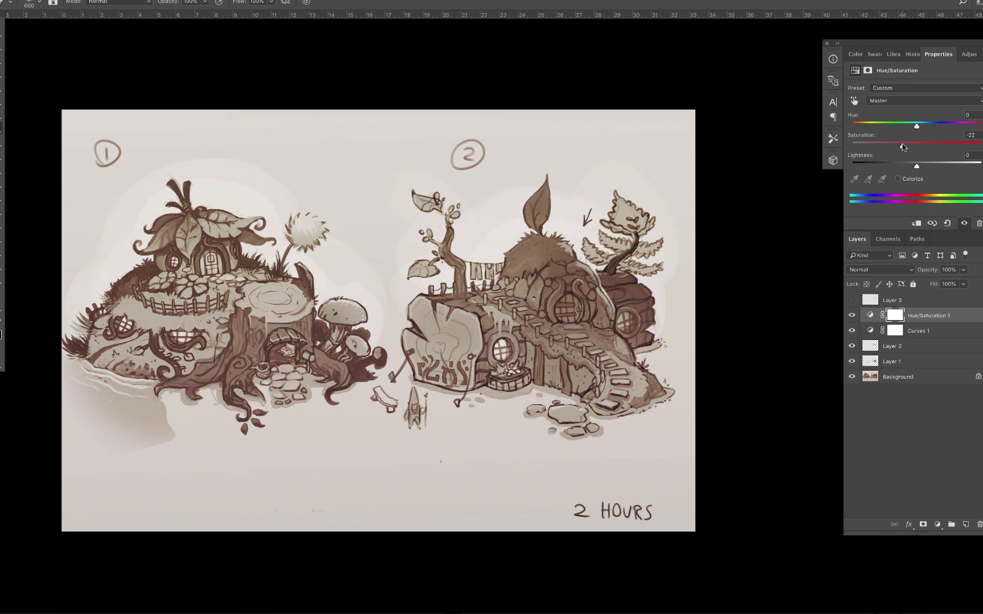
Soften the tonal correction by setting the Curves adjustment layer's opacity to 86%
key(super+plus)
key(super+plus)
key(super+minus)
key(super+minus)
click(963, 270)
click(955, 282)
click(894, 330)
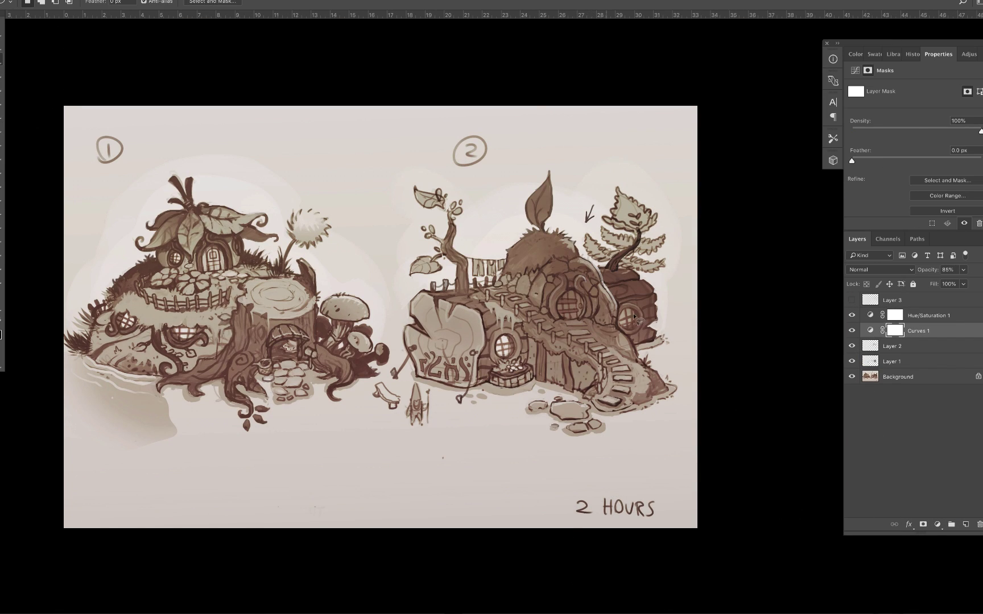
Create a new layer above the Hue/Saturation adjustment and paint fine details and a dark shape around the second house's round door
click(928, 315)
key(super+alt+shift+n)
click(563, 290)
mouse_move(501, 316)
mouse_down()
mouse_move(726, 326)
mouse_move(461, 283)
mouse_up()
right_click(550, 119)
double_click(616, 237)
scroll(615, 238, down, 3)
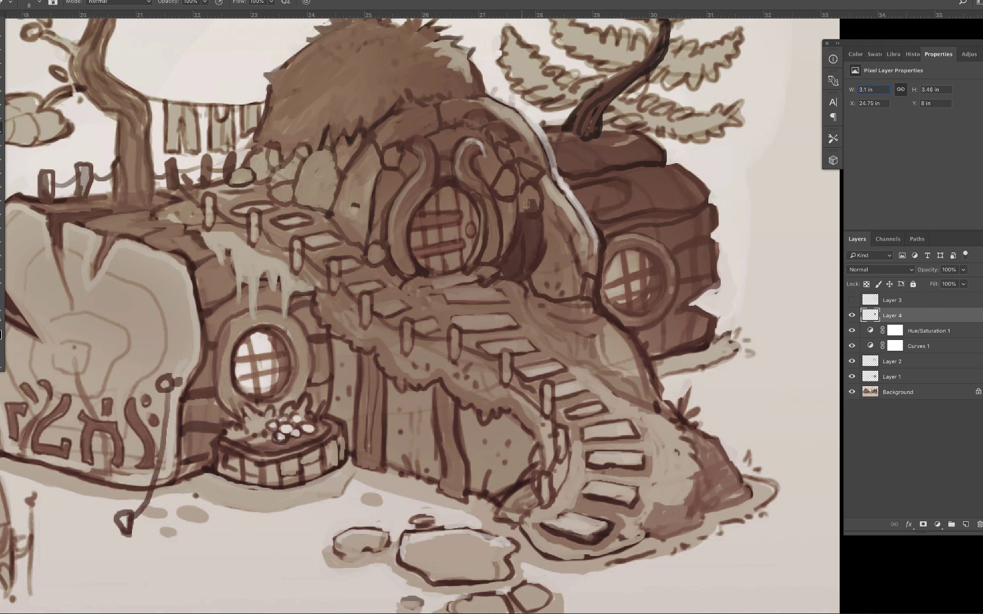